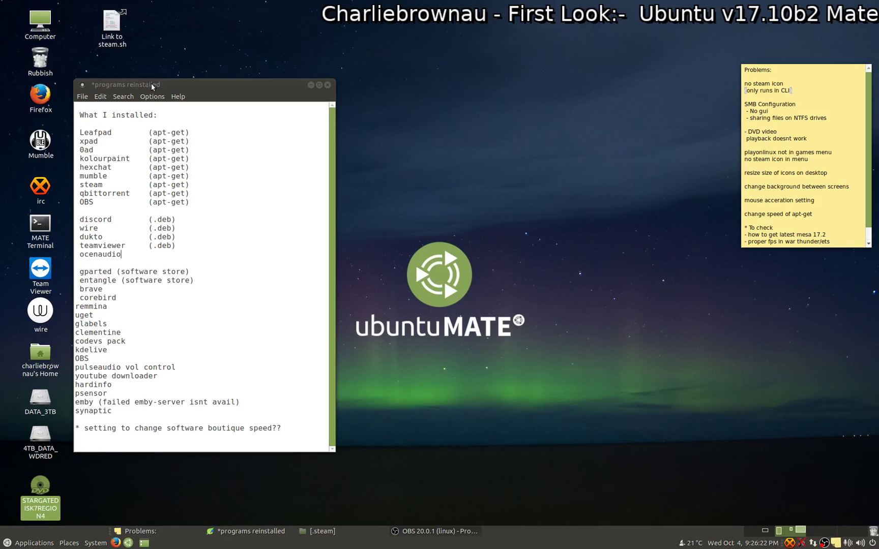
Step: Nudge the programs list right, then highlight the Computer, Rubbish, Firefox, Mumble, irc and MATE Terminal icons
drag(151, 83, 182, 102)
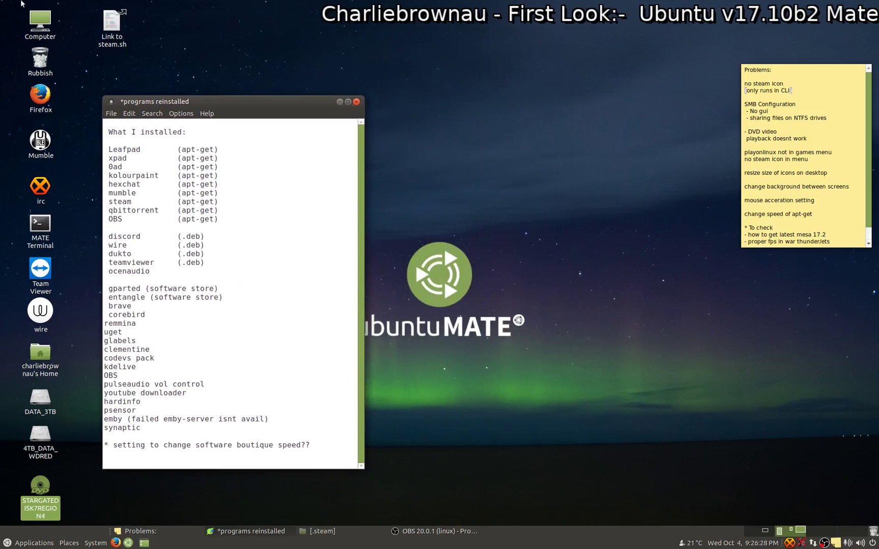
click(37, 17)
click(39, 59)
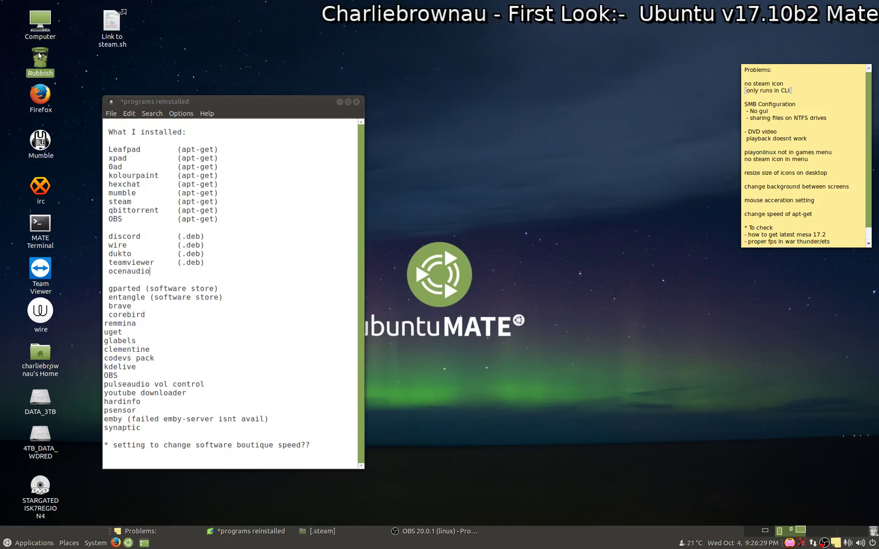
click(41, 93)
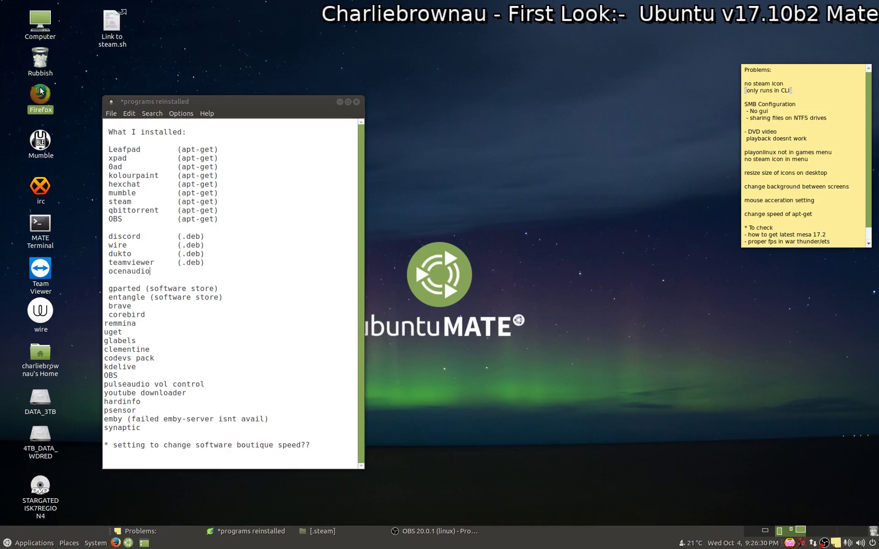
click(36, 140)
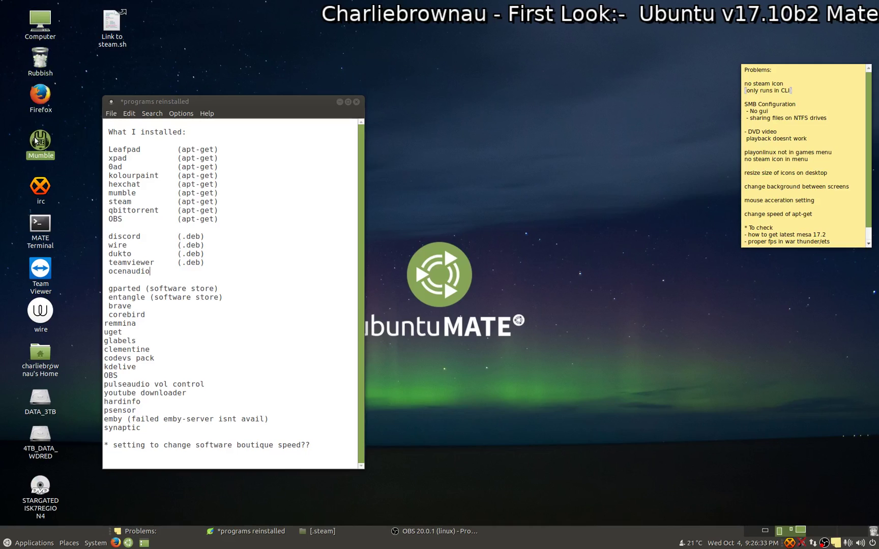
click(37, 187)
click(40, 223)
Step: Highlight the Team Viewer, wire, home folder, DATA_3TB, 4TB_DATA_WDRED and STARGATED DVD icons
click(43, 268)
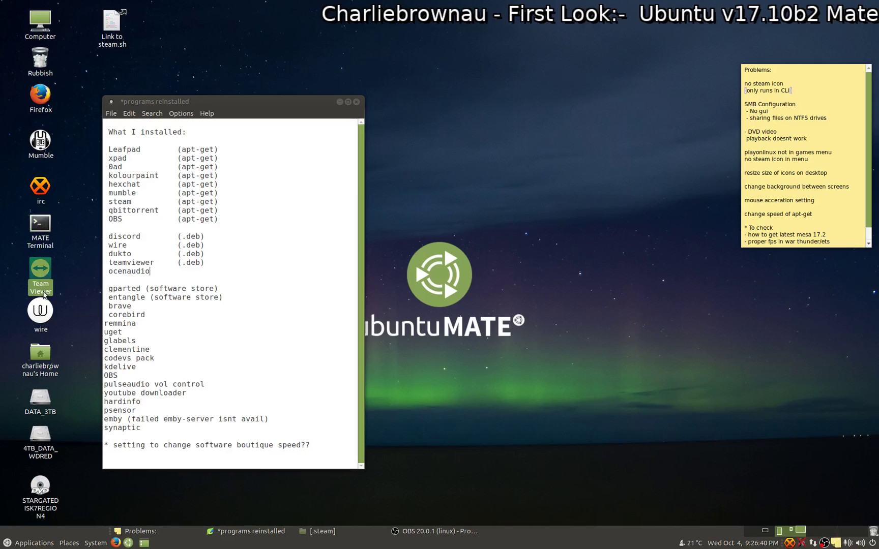
click(37, 310)
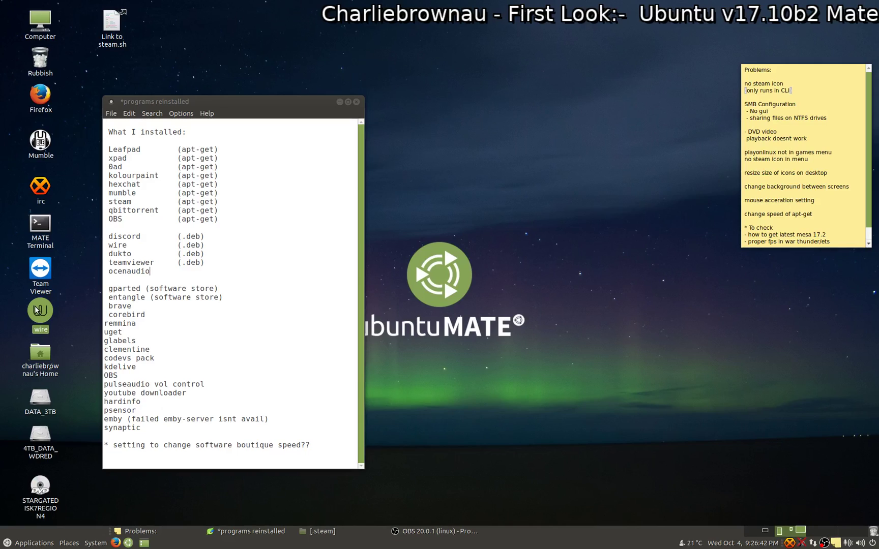
click(45, 351)
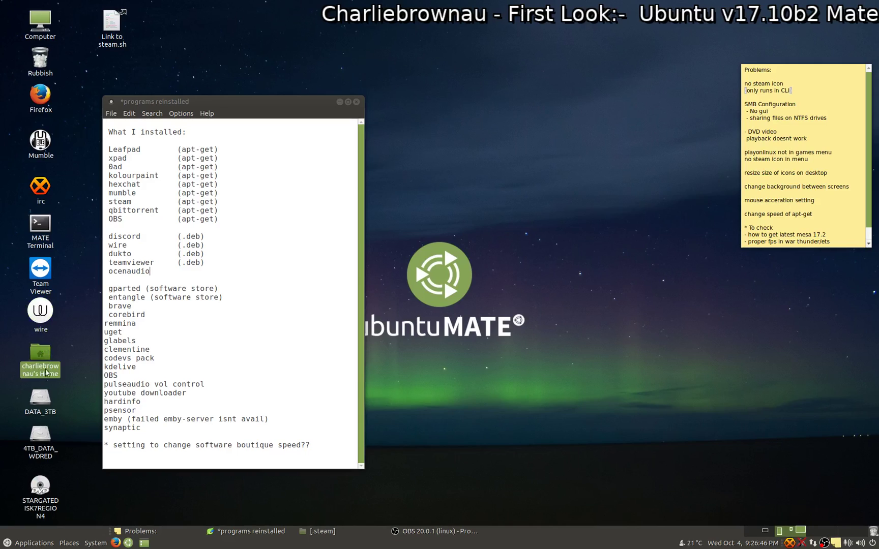
click(47, 400)
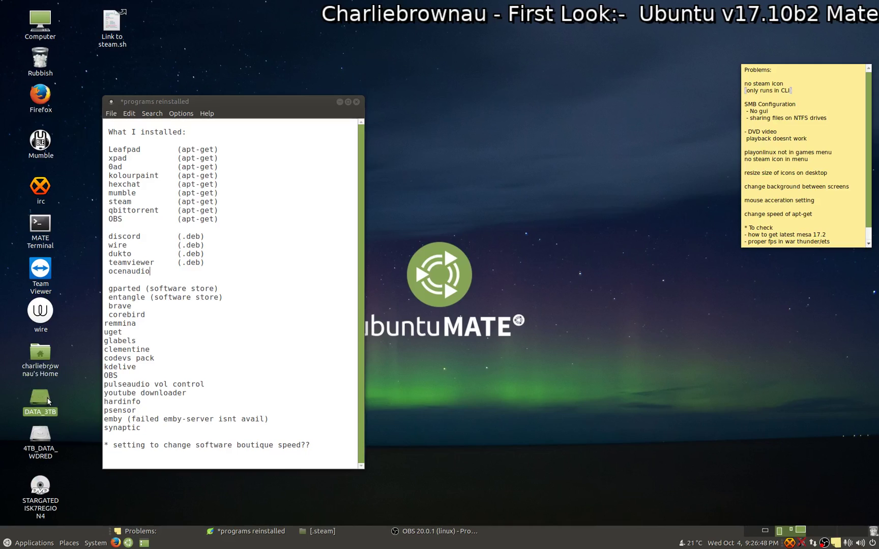
click(39, 439)
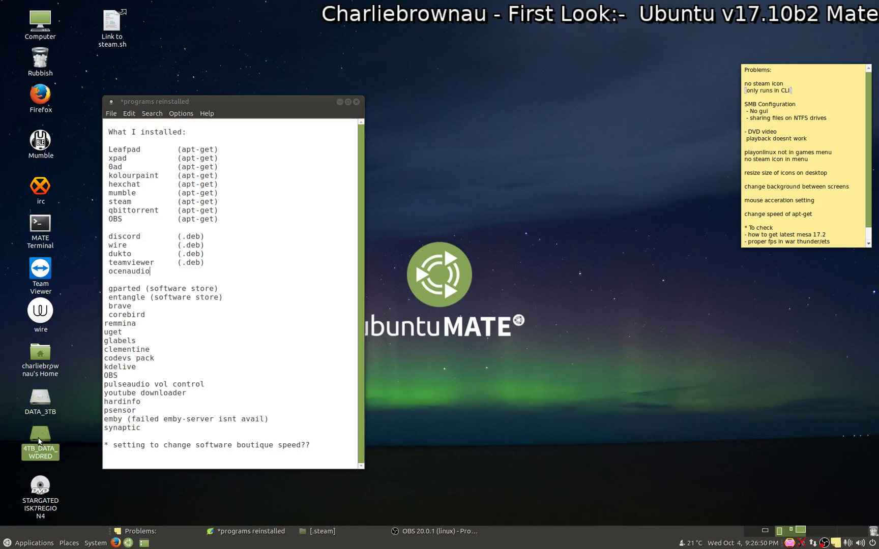
click(46, 488)
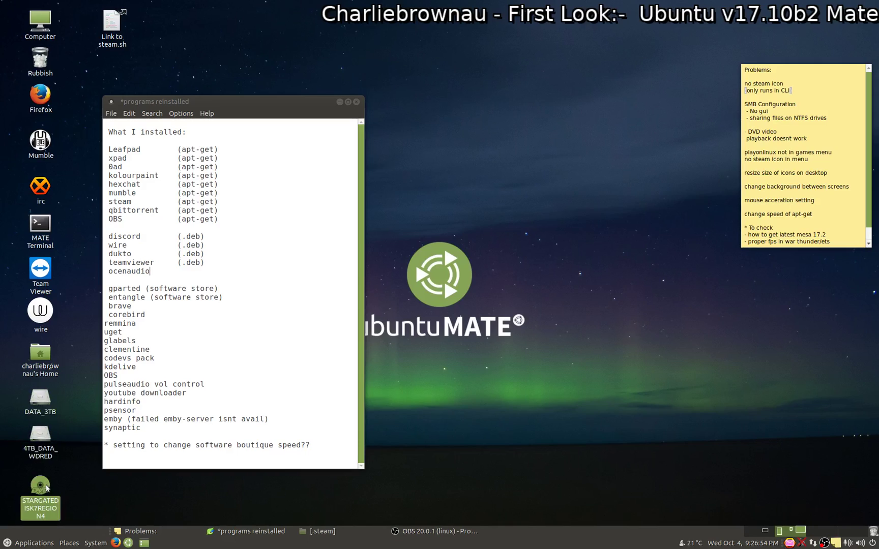
mouse_move(783, 102)
right_click(38, 496)
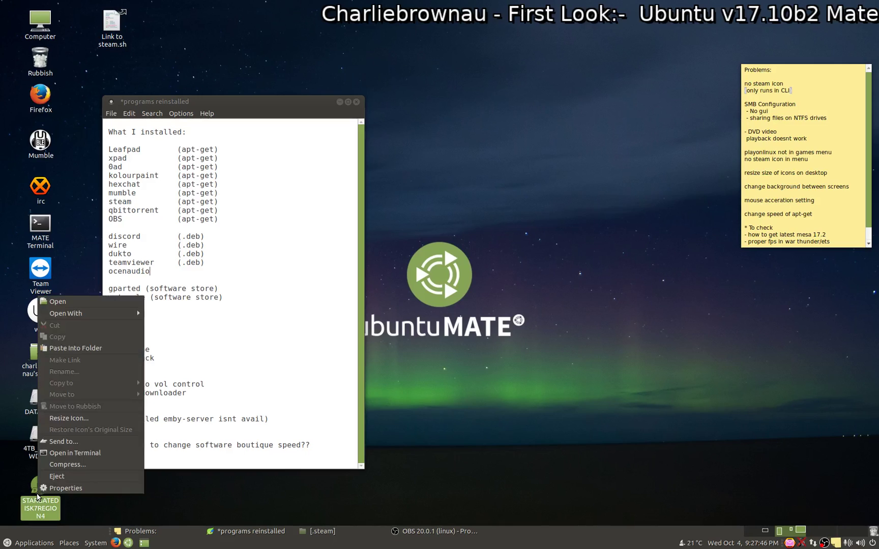
click(55, 302)
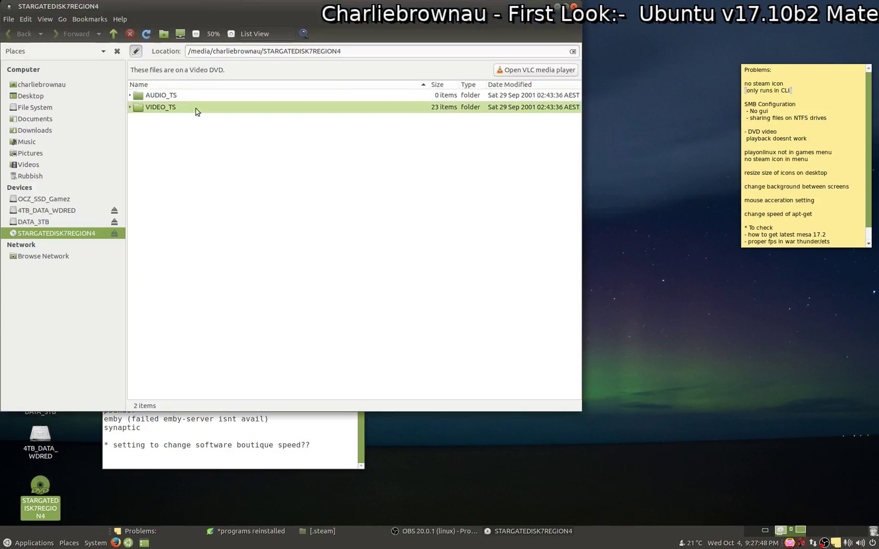
click(573, 5)
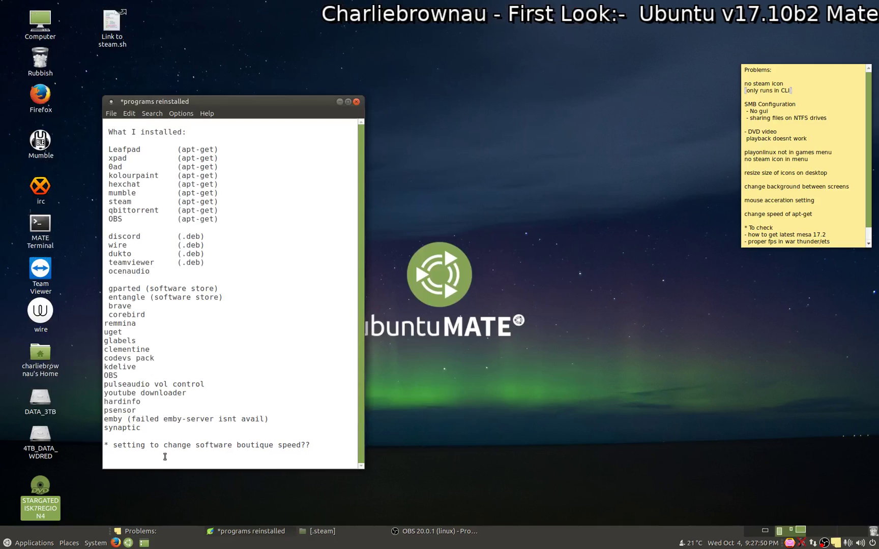
right_click(45, 492)
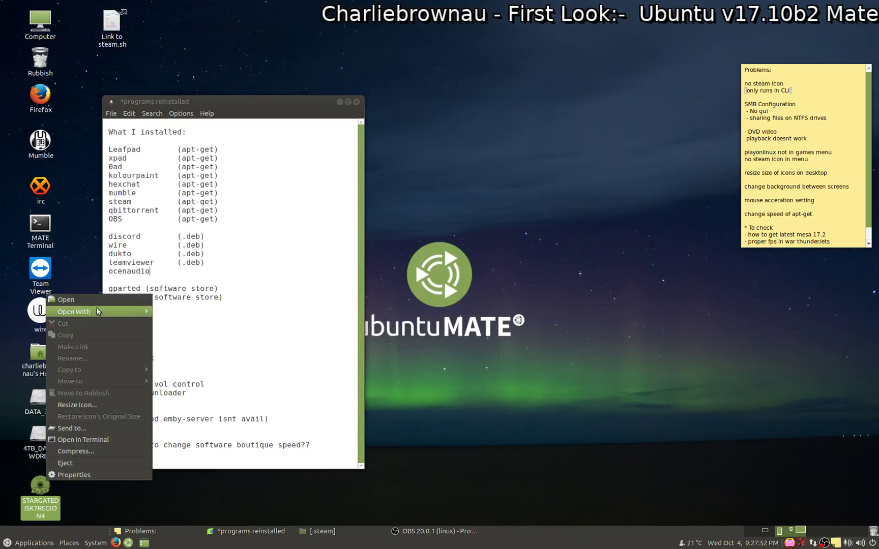
mouse_move(136, 312)
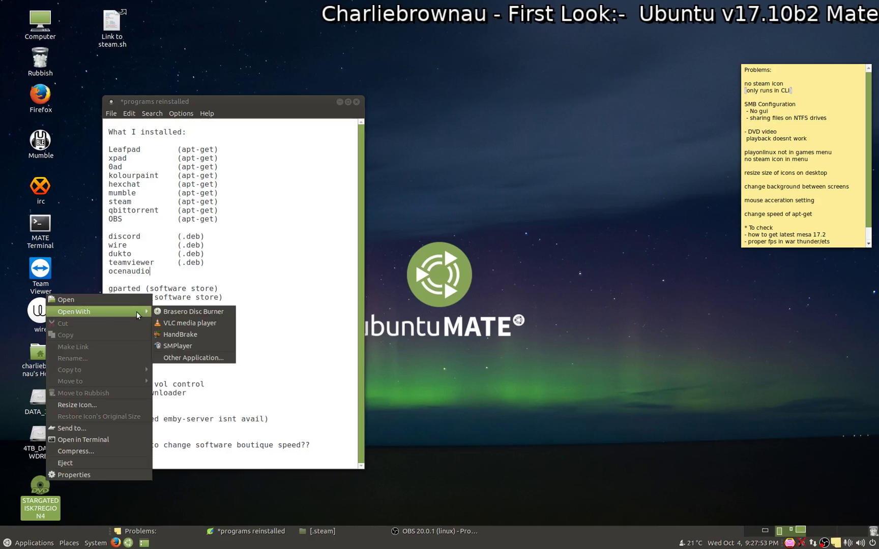
click(194, 326)
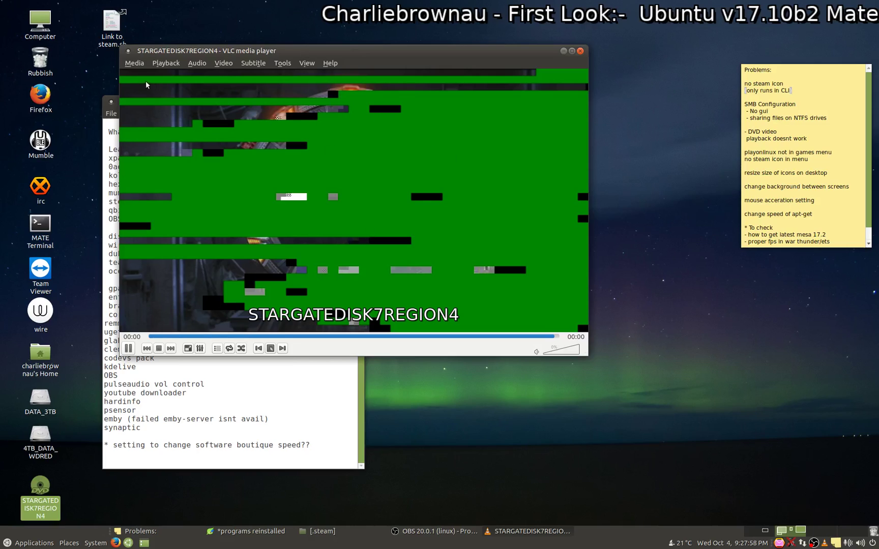
click(134, 63)
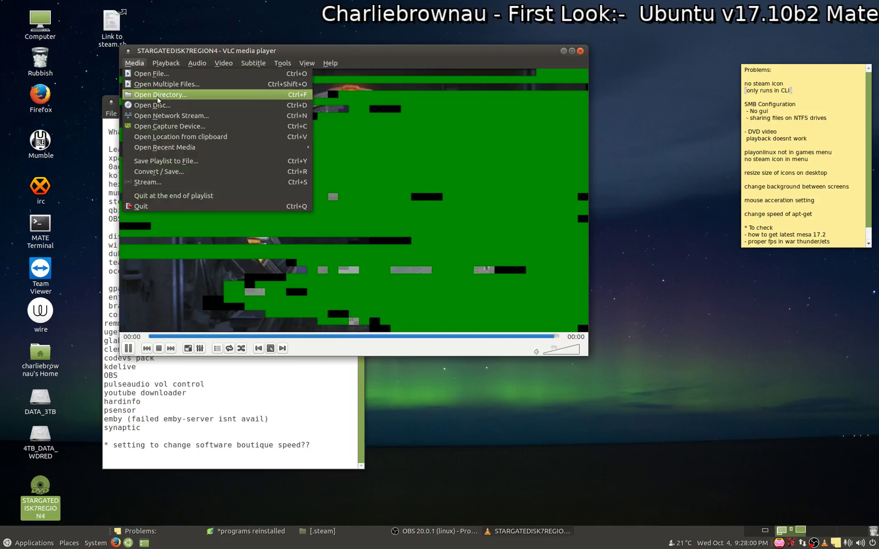
click(157, 105)
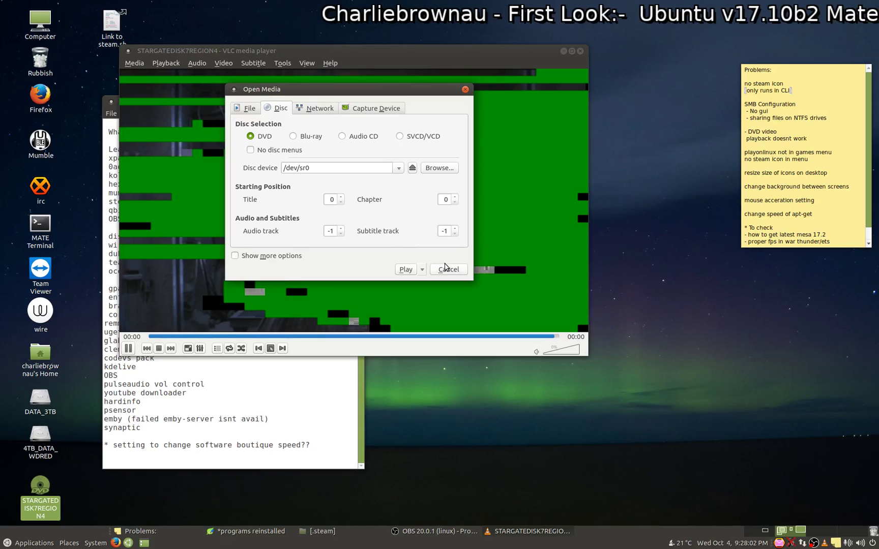
click(407, 268)
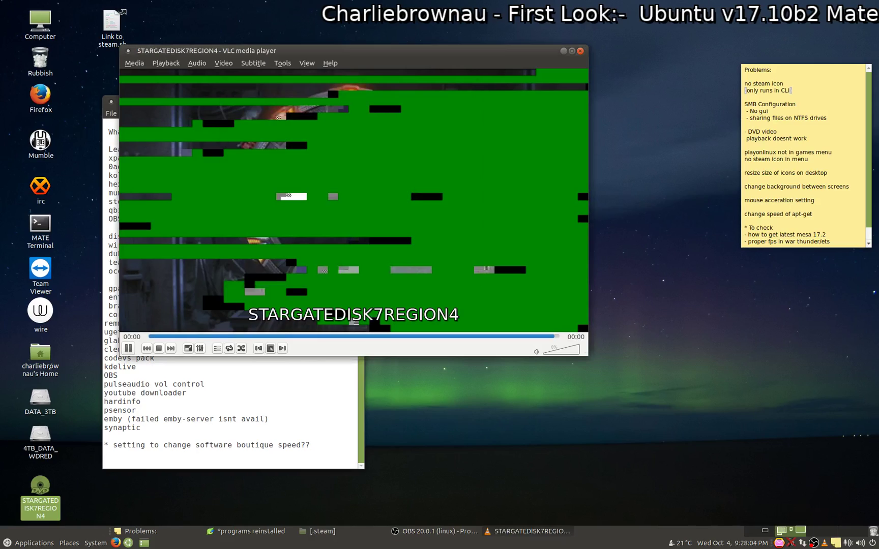
click(136, 63)
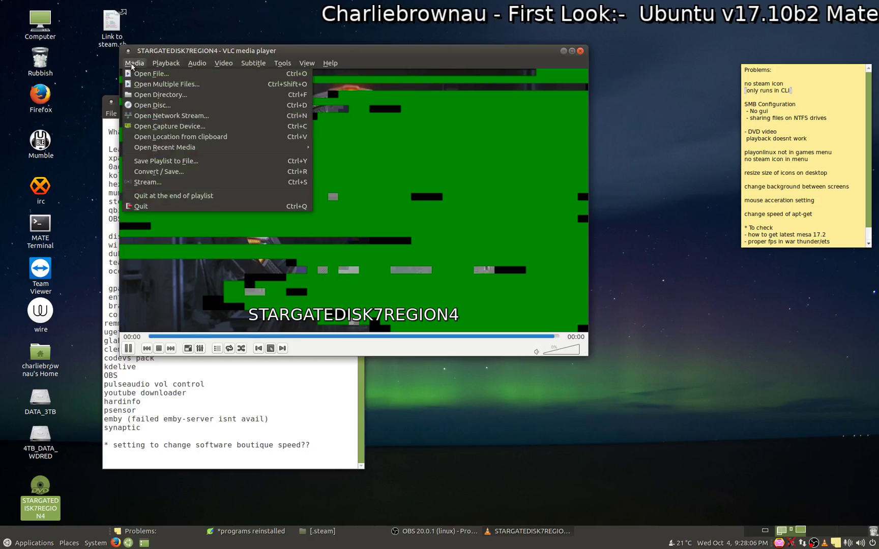
click(141, 206)
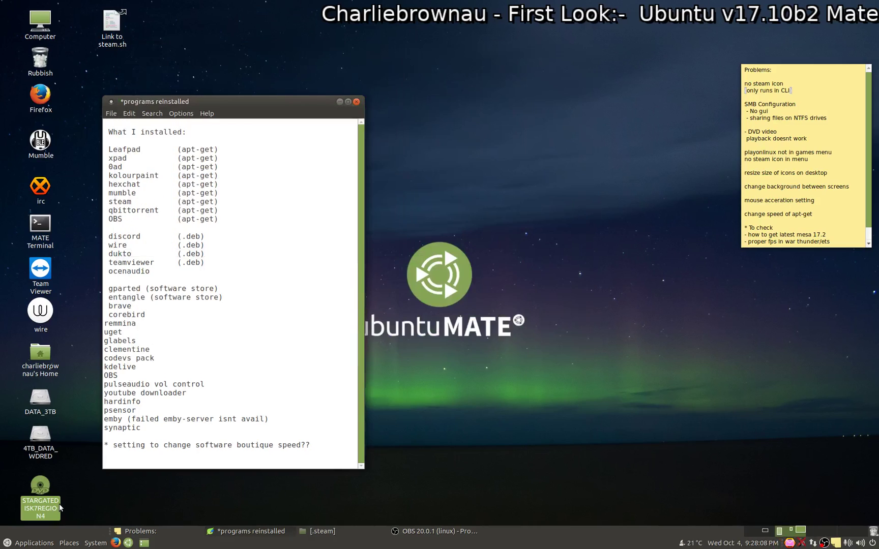
right_click(51, 503)
mouse_move(120, 332)
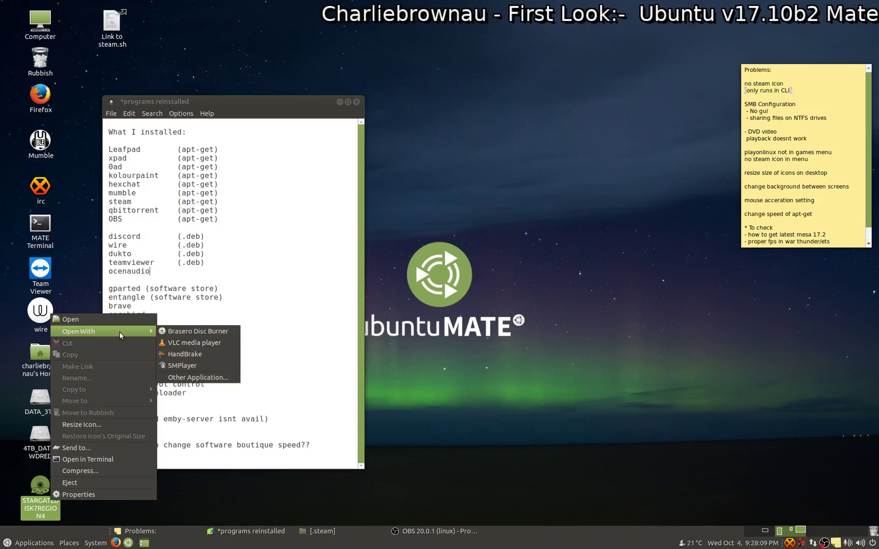
click(183, 365)
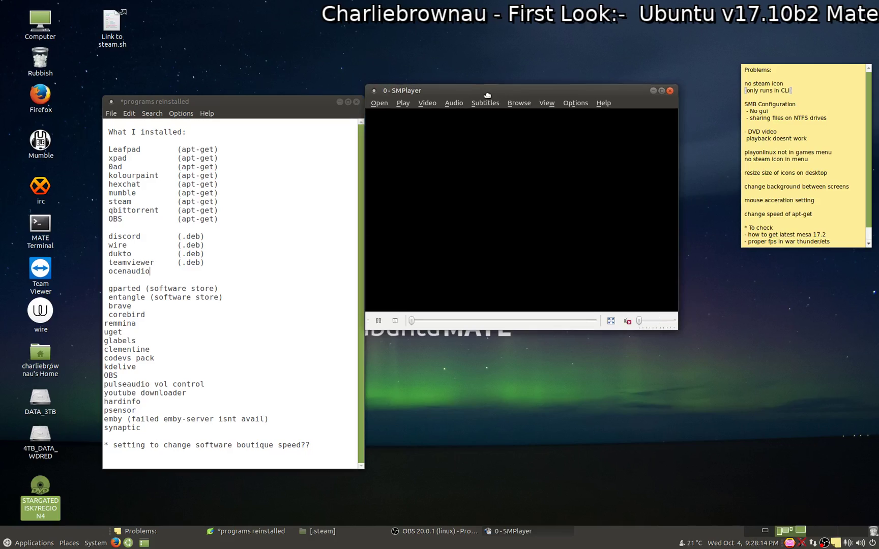
drag(494, 95, 498, 96)
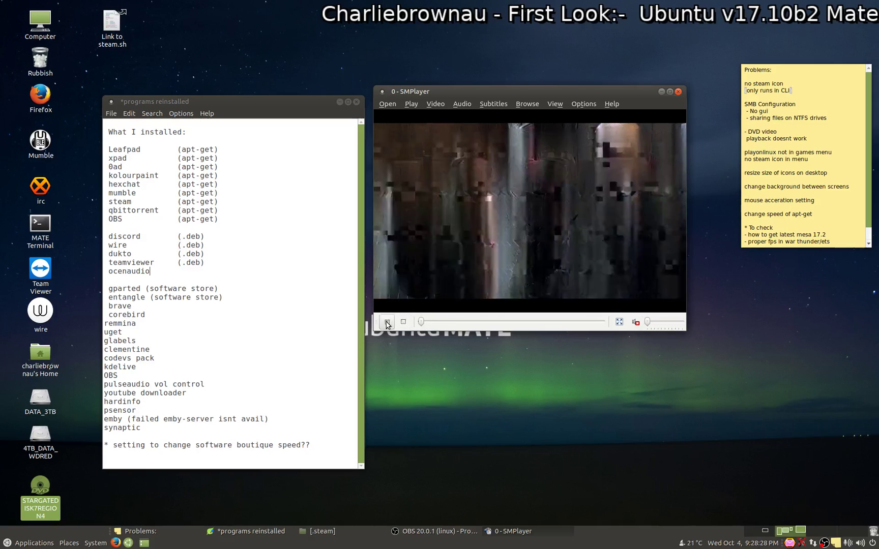
click(454, 270)
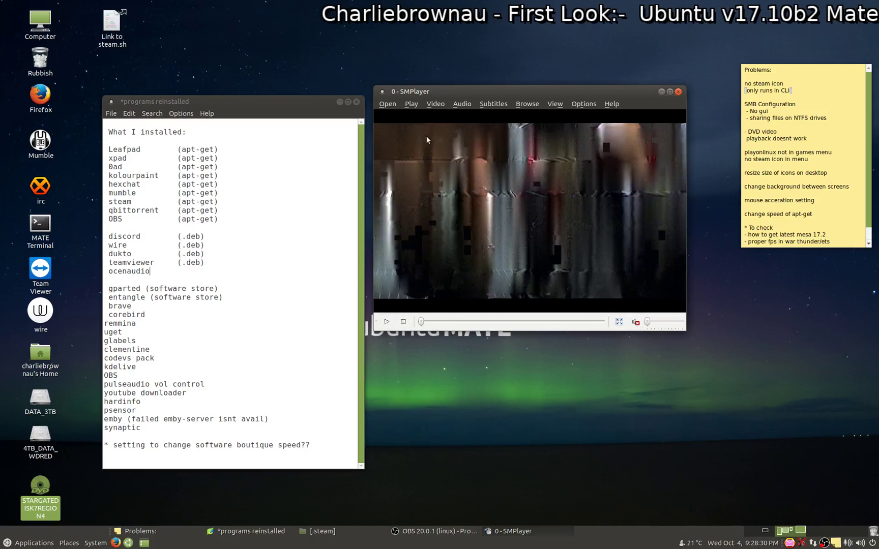
click(554, 103)
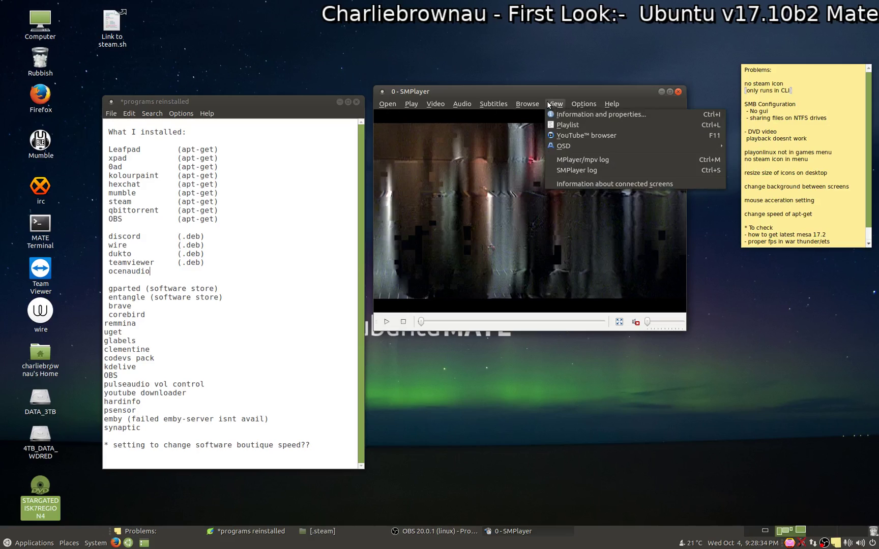
mouse_move(562, 147)
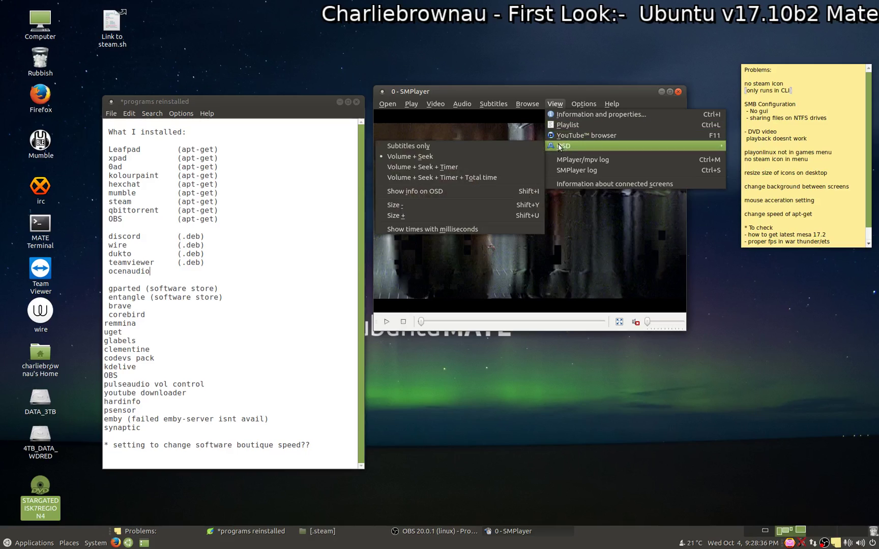
click(476, 192)
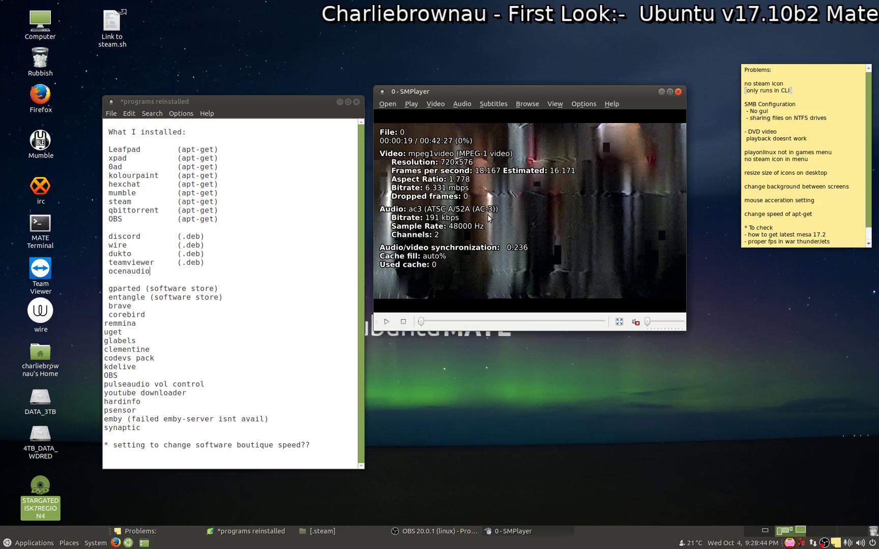
click(397, 104)
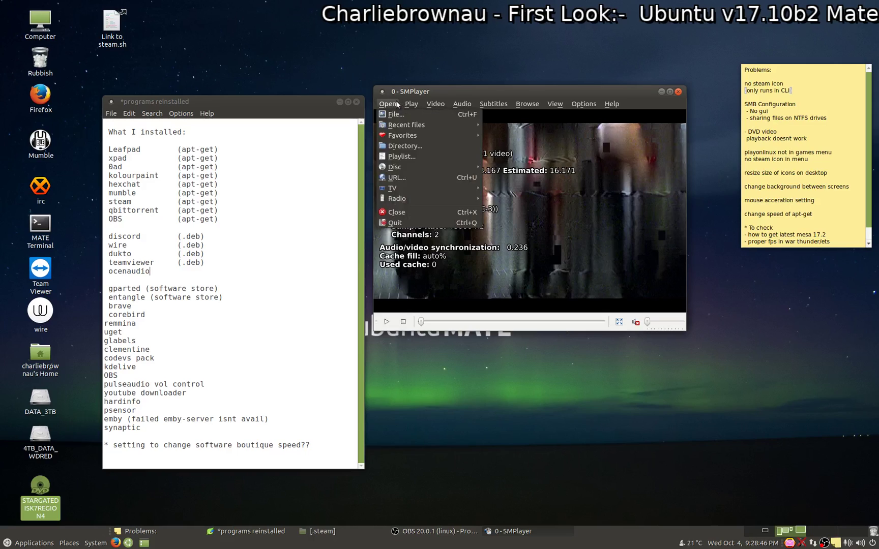
click(420, 224)
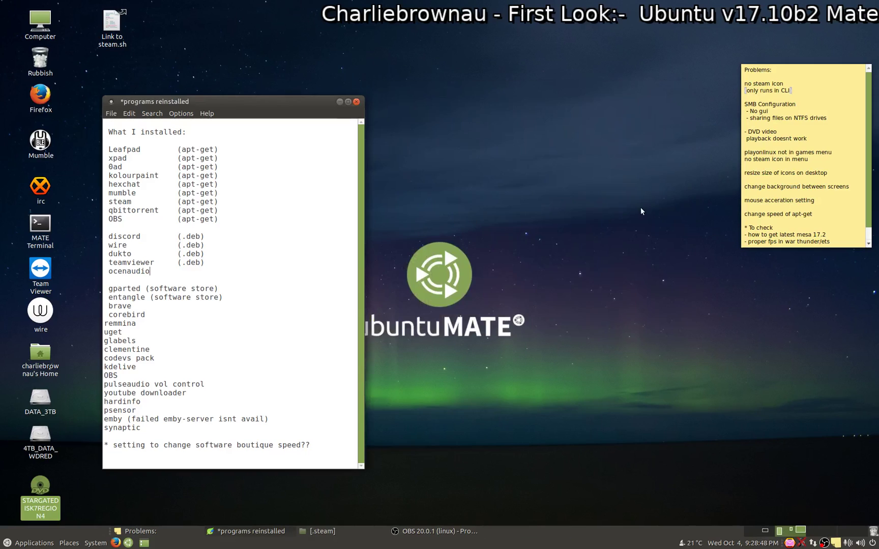
click(17, 546)
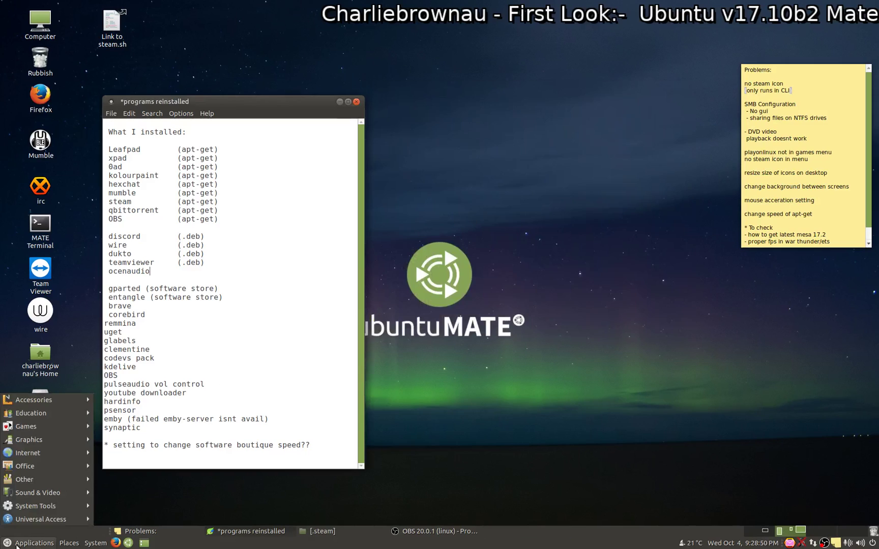
mouse_move(55, 404)
mouse_move(53, 421)
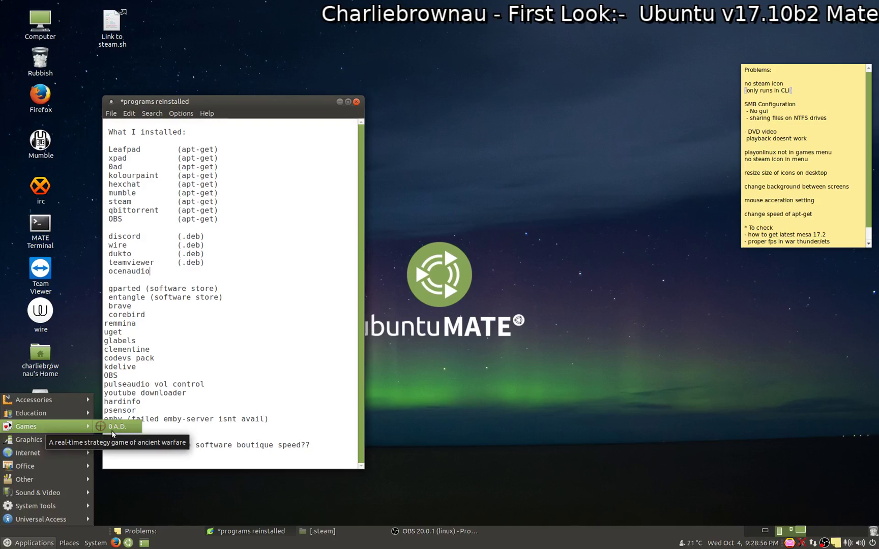
mouse_move(82, 400)
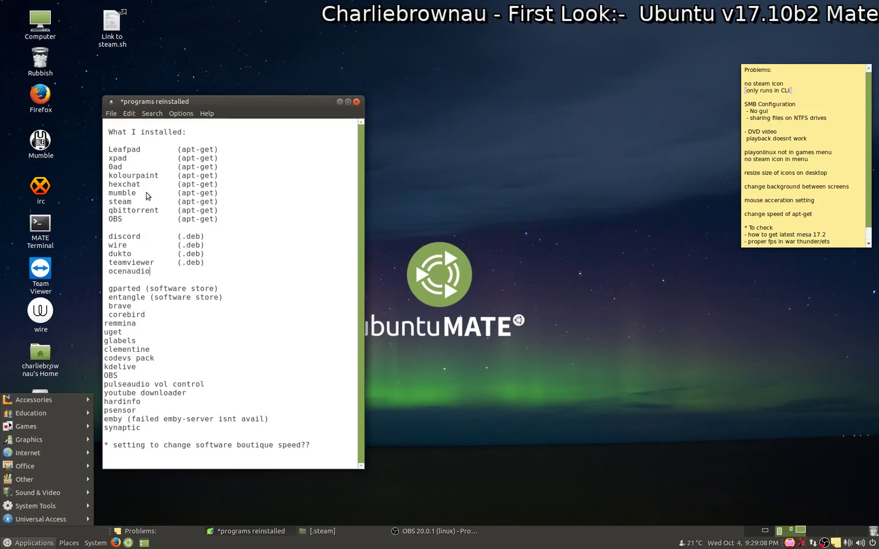
Step: Close the applications menu and select the 'change speed of apt-get' line in the Problems note
click(230, 39)
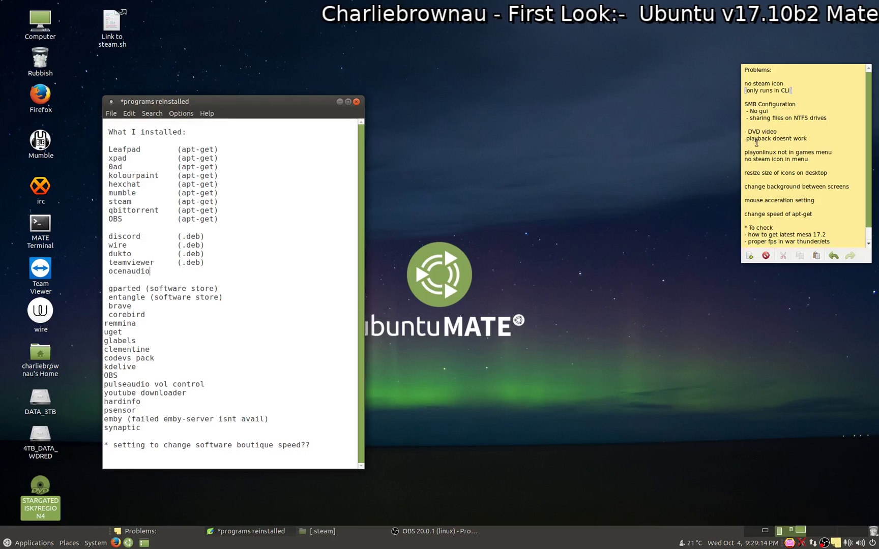
mouse_move(757, 143)
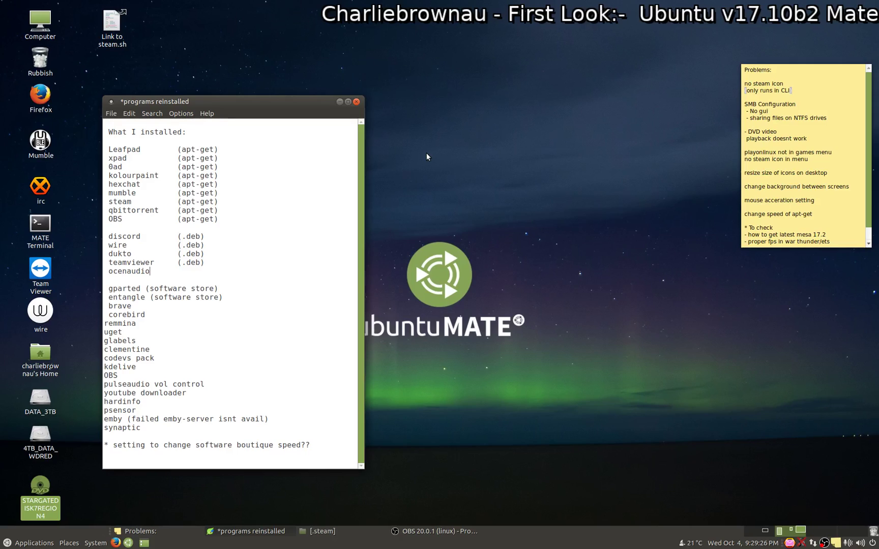
mouse_move(747, 184)
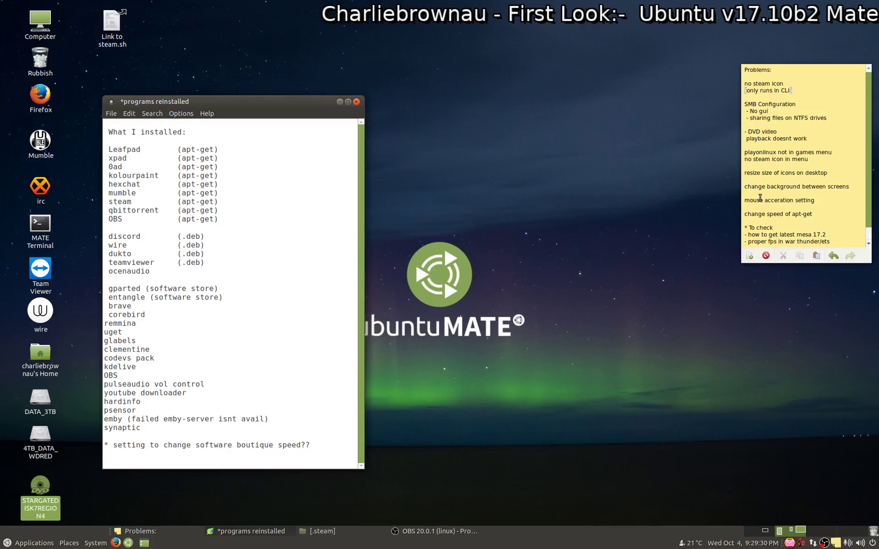
click(760, 198)
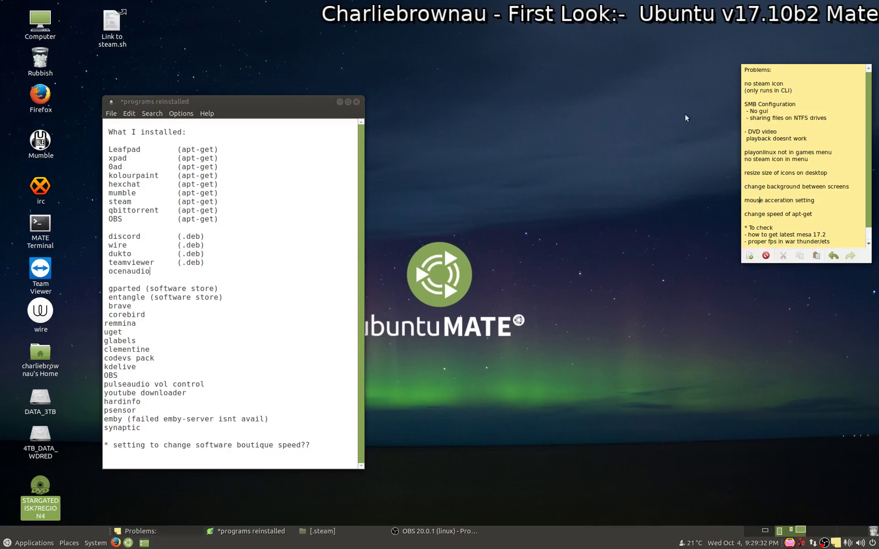
triple_click(816, 215)
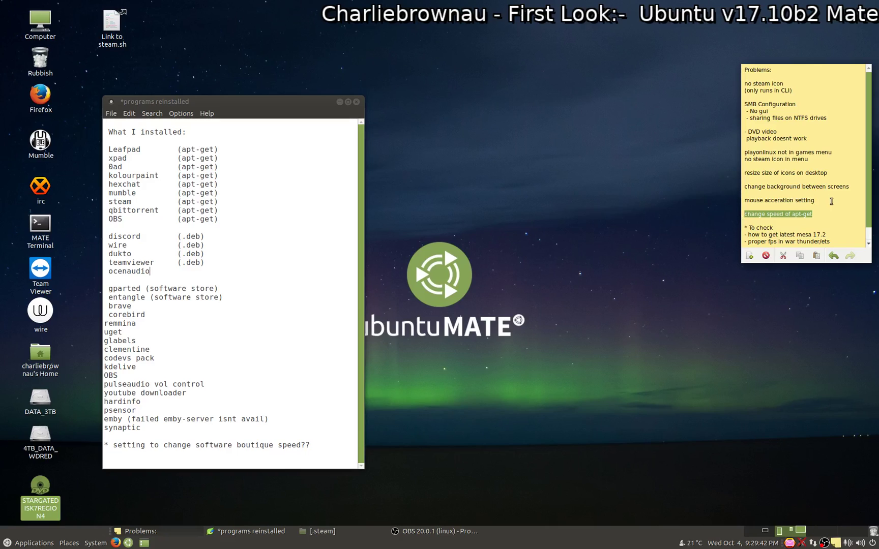
key(Up)
Step: Scroll the note to highlight mesa '17.2' and the war thunder fps line, then open a new MATE Terminal
scroll(804, 216, down, 1)
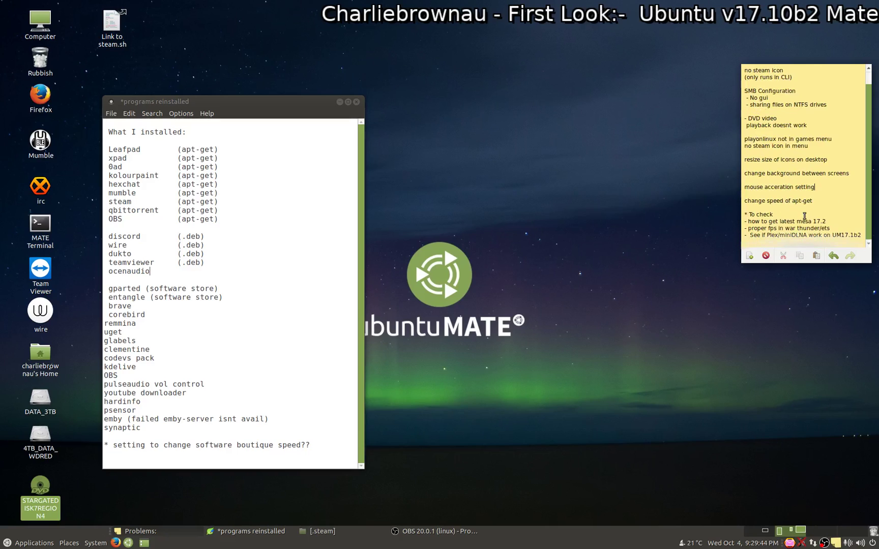
drag(826, 221, 812, 220)
click(750, 229)
drag(751, 230, 830, 227)
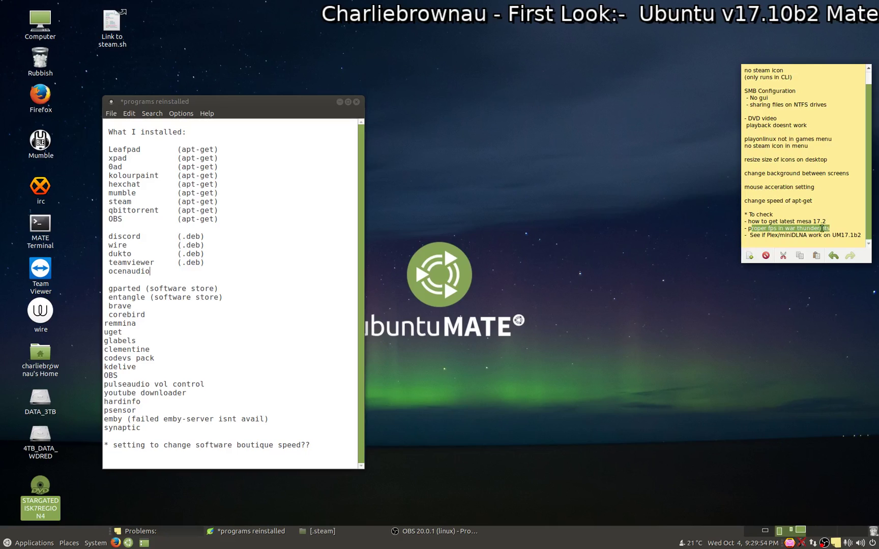
double_click(37, 223)
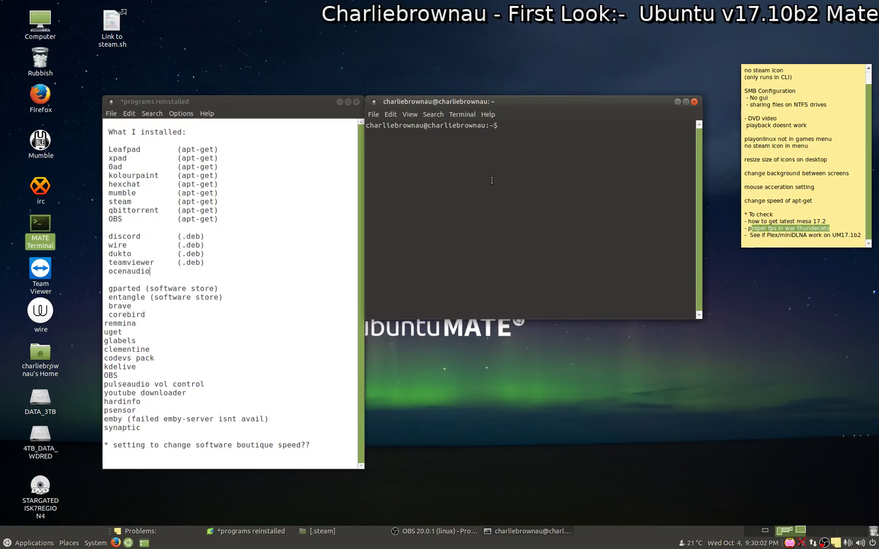
Step: Type 'glx' at the prompt, use Firefox to look up the glxinfo version command, then minimize it
text(glx)
double_click(30, 102)
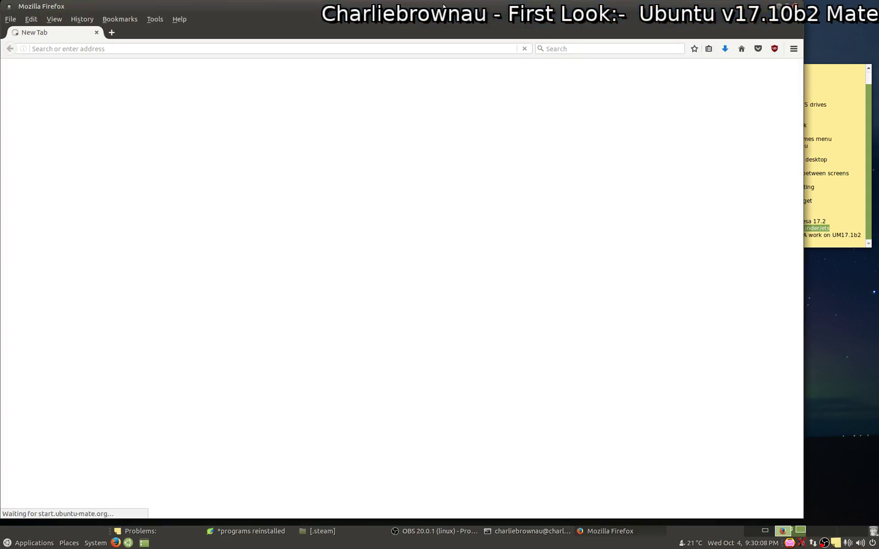
click(853, 12)
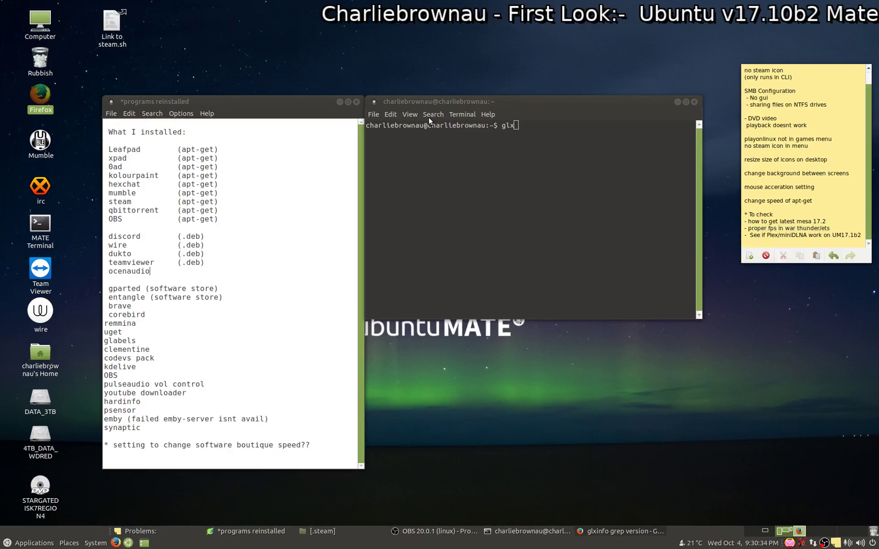
Step: Paste and run glxinfo | grep 'version', removing the stray 'glx', to show Mesa 17.2.1 and OpenGL 4.5
click(410, 114)
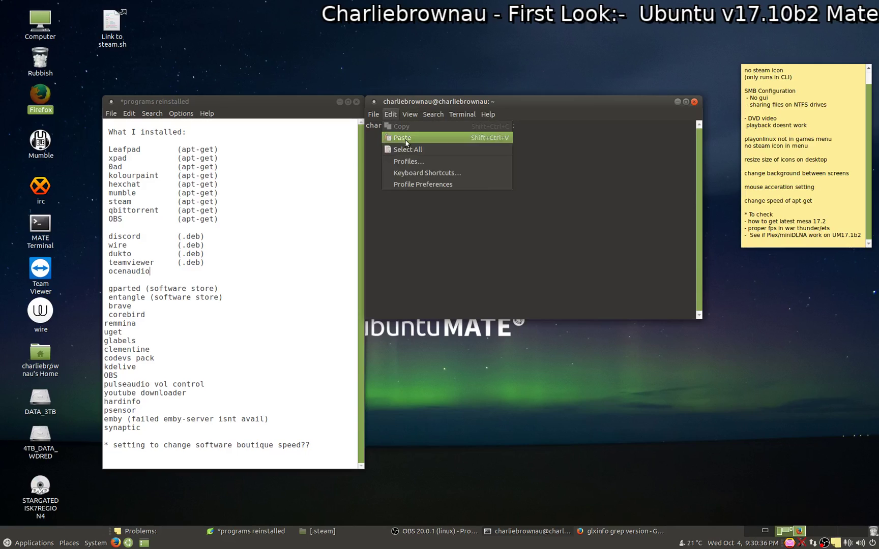
click(407, 138)
key(Return)
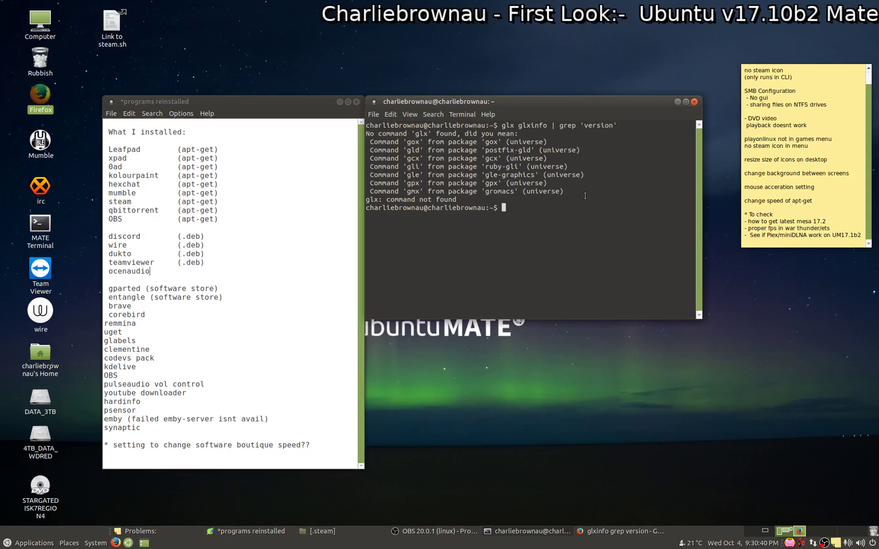
key(Up)
key(ctrl+Left)
key(ctrl+Left)
key(ctrl+Left)
key(ctrl+Left)
key(Delete)
key(Delete)
key(Delete)
key(Delete)
key(Return)
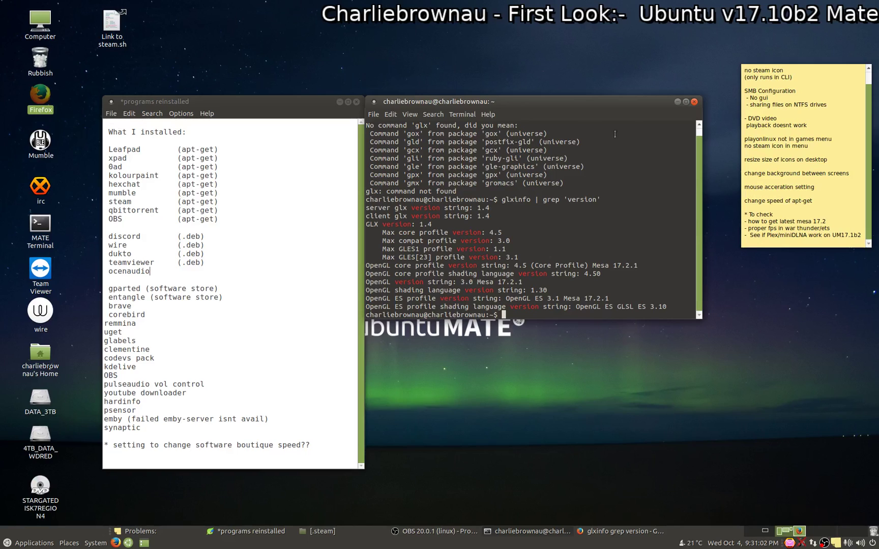
mouse_move(808, 222)
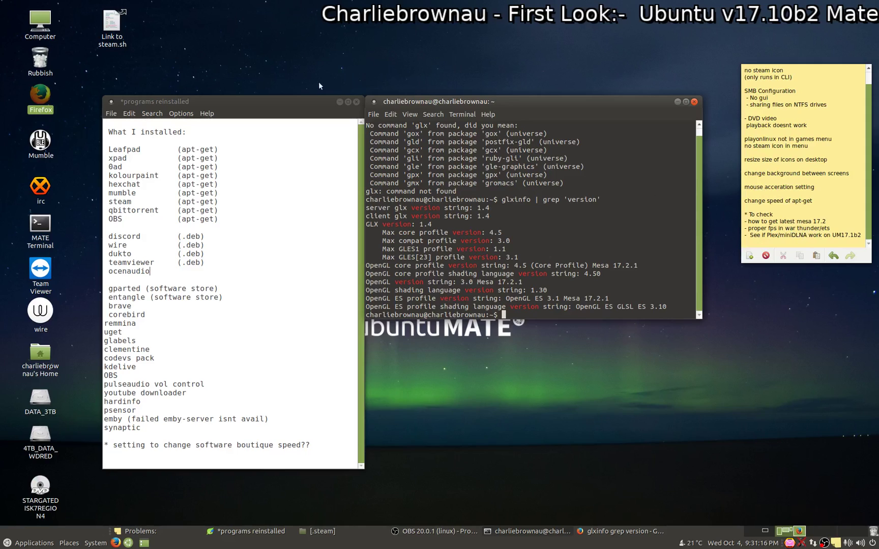
Step: Open Computer, browse the network and open this machine's Windows share containing only print$
double_click(44, 28)
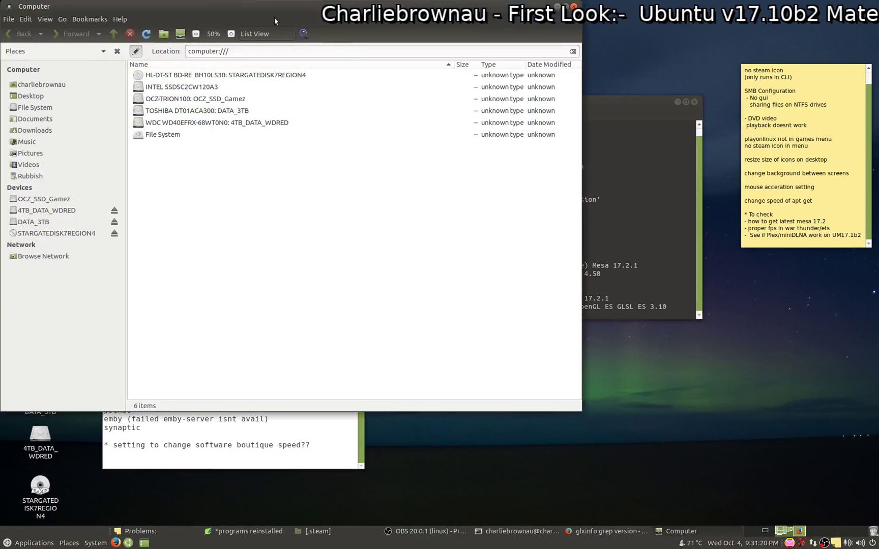
drag(275, 10, 431, 48)
click(213, 294)
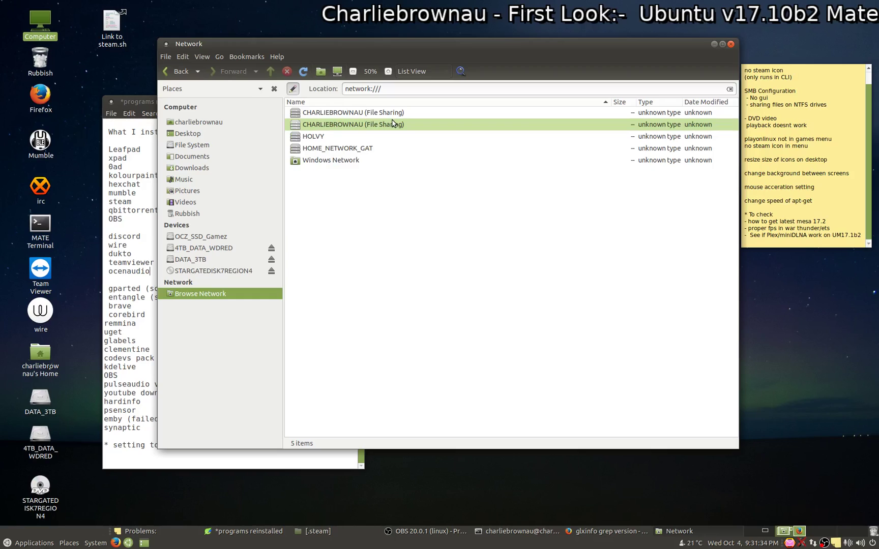
click(383, 125)
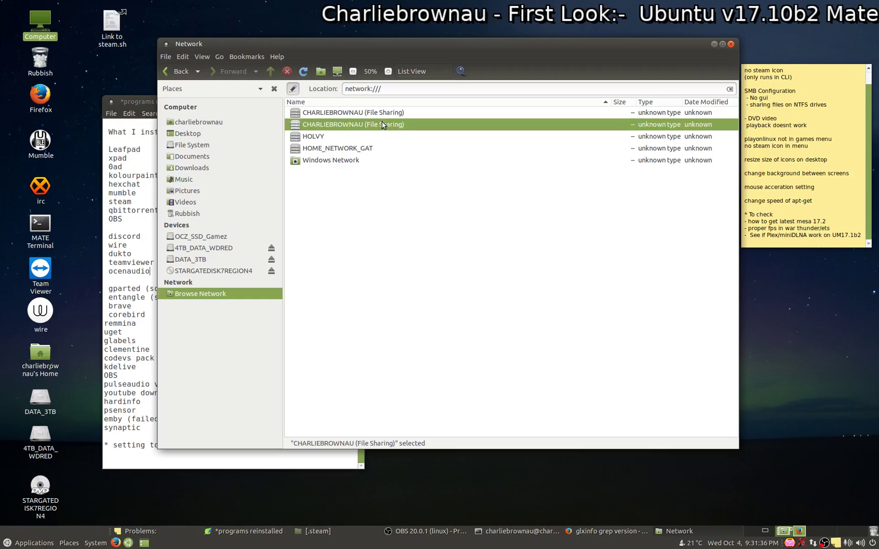
double_click(376, 117)
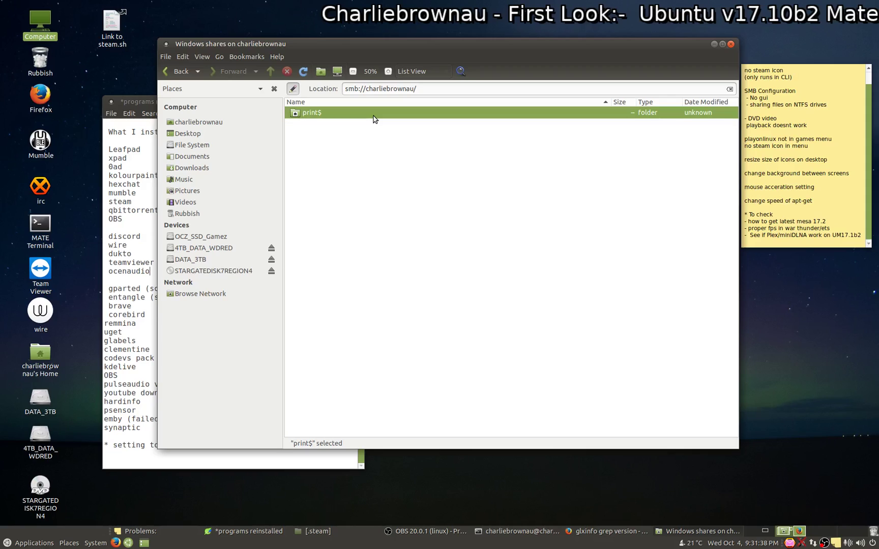
click(394, 196)
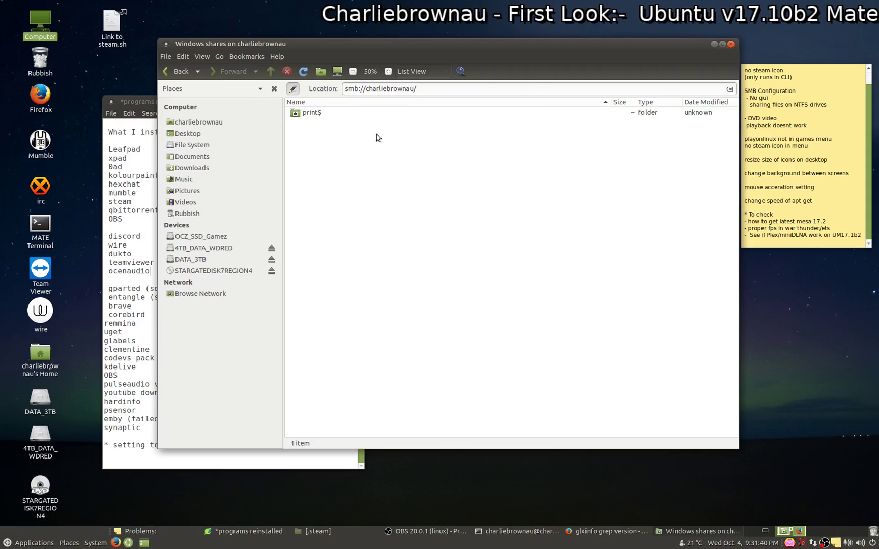
Step: Open a new Computer window and open the 4TB_DATA_WDRED drive
click(39, 26)
double_click(38, 27)
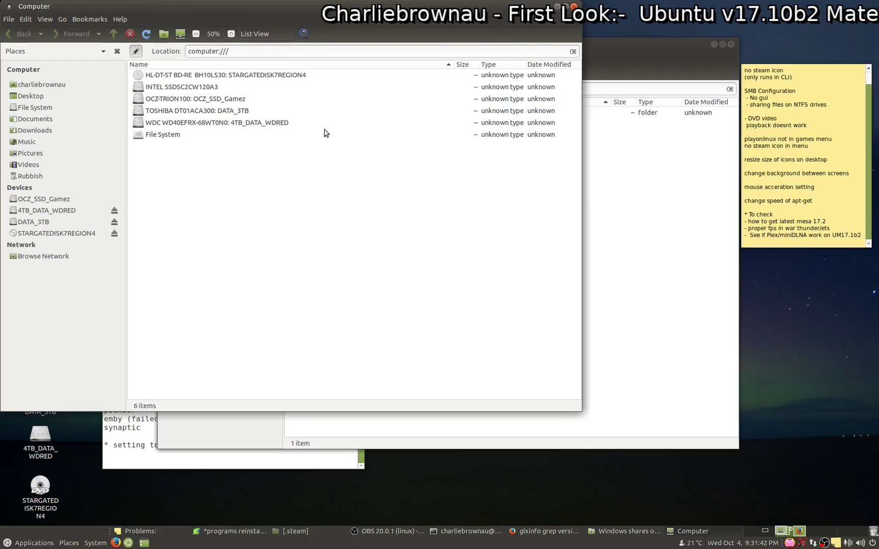
drag(410, 7, 601, 49)
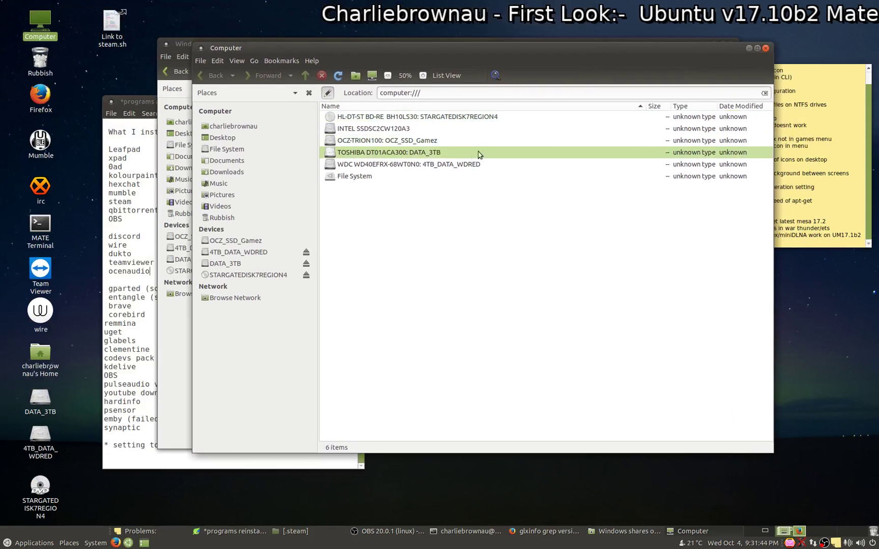
click(400, 166)
double_click(400, 165)
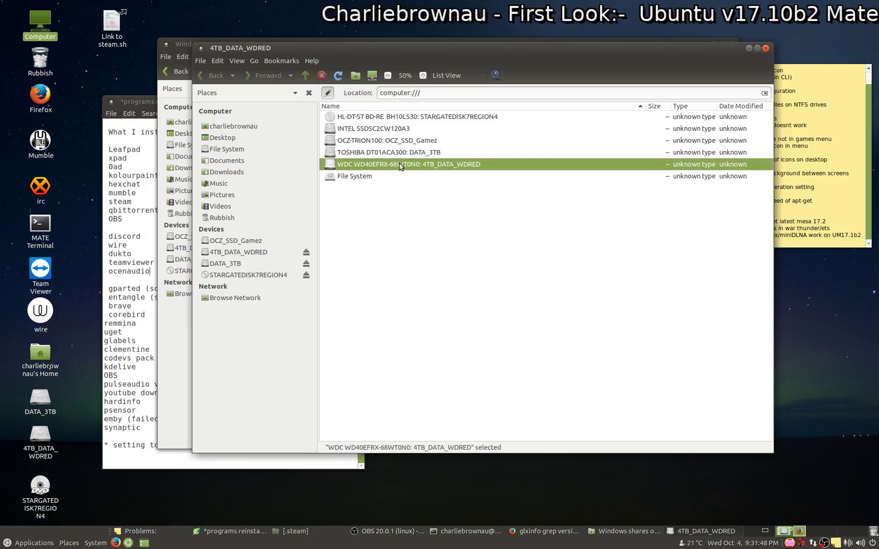
Step: View the TV Drive folder's properties, glance through the menus, and close the 4TB_DATA_WDRED window
right_click(355, 163)
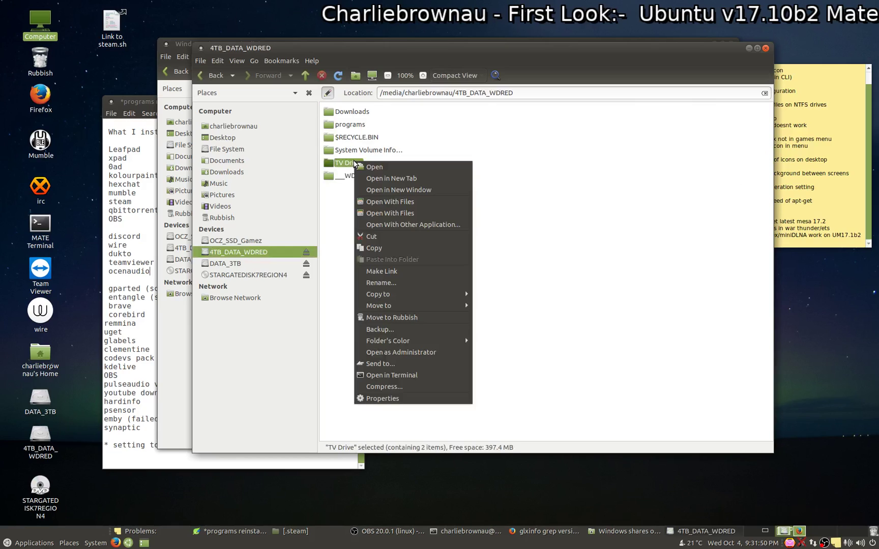
click(396, 399)
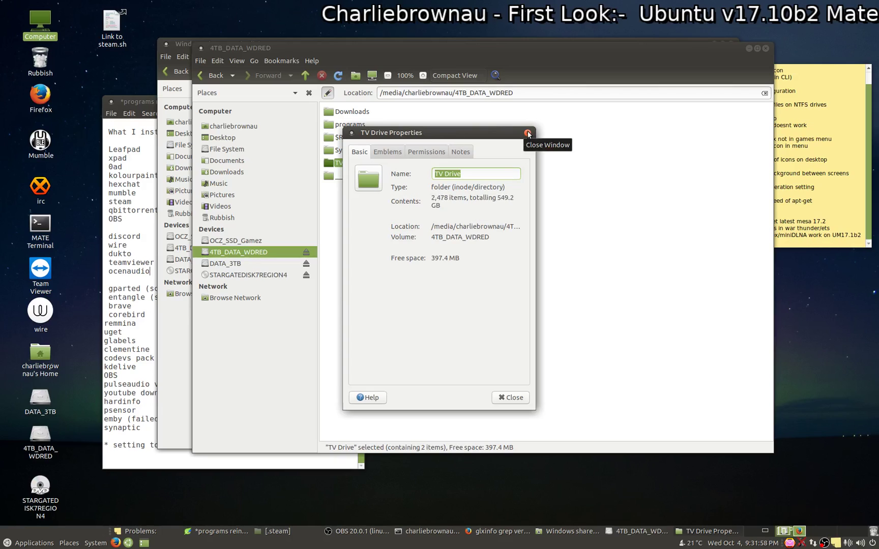
click(528, 134)
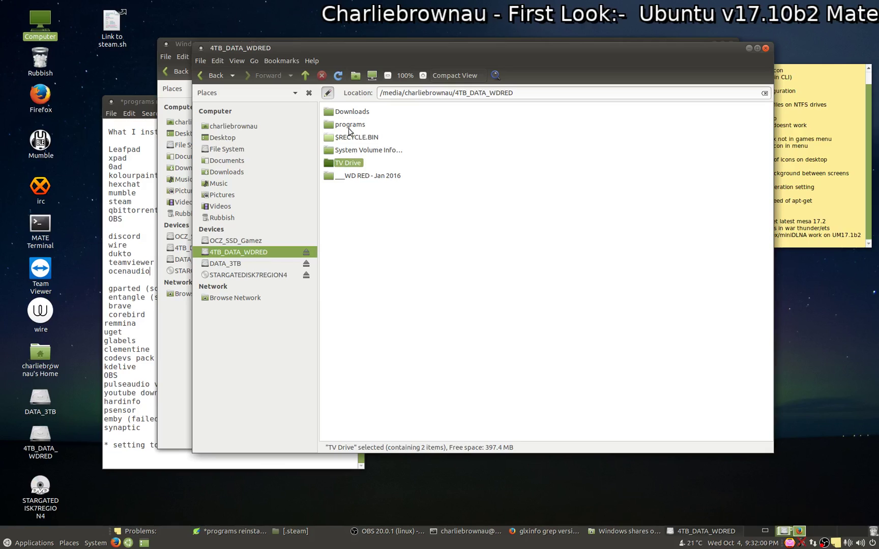
click(278, 61)
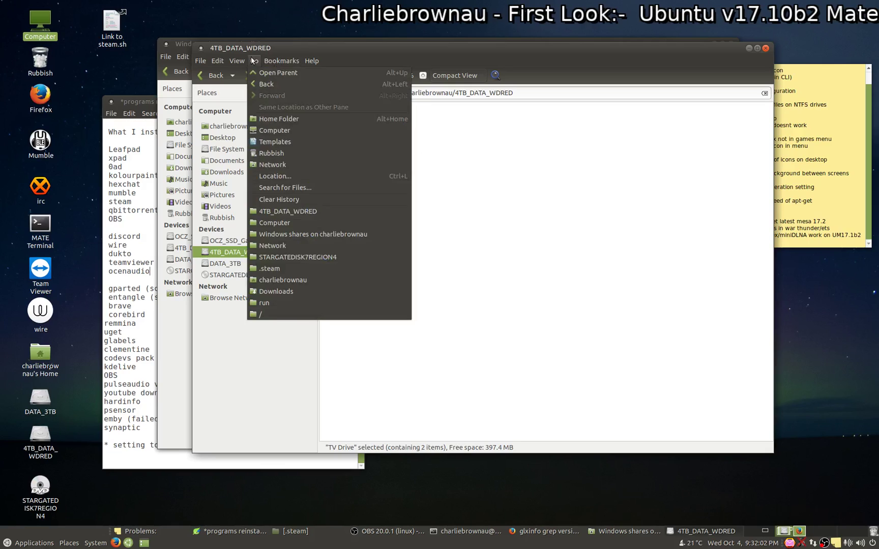
mouse_move(239, 62)
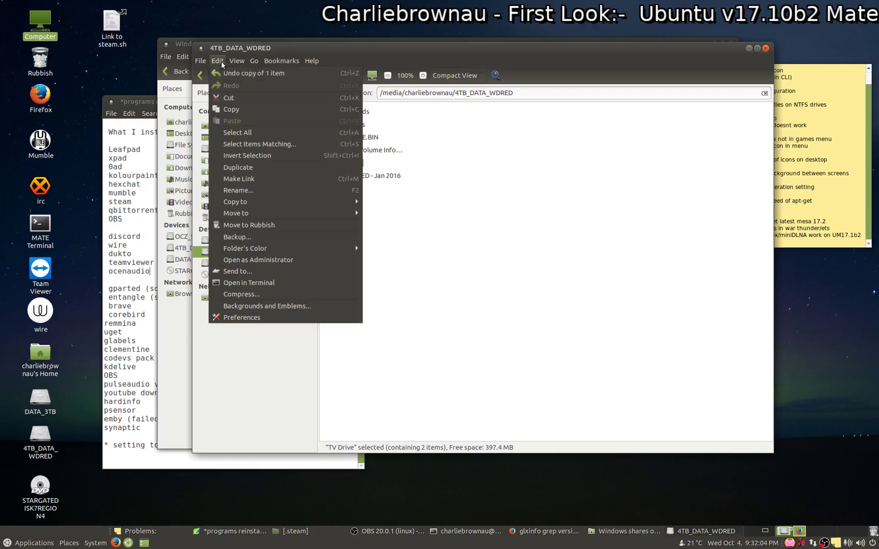
click(655, 166)
click(765, 48)
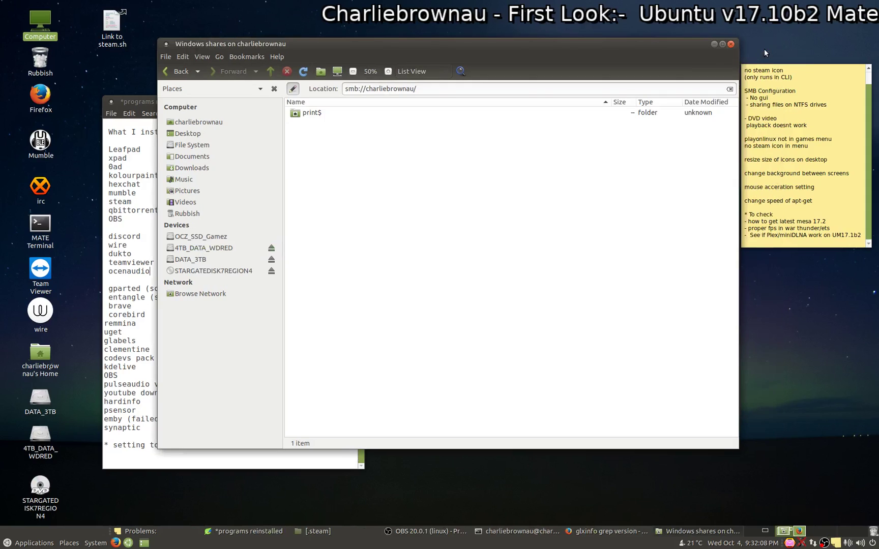
Step: Close the Windows shares window, return to the Leafpad programs list, and bring up the Applications menu
click(731, 45)
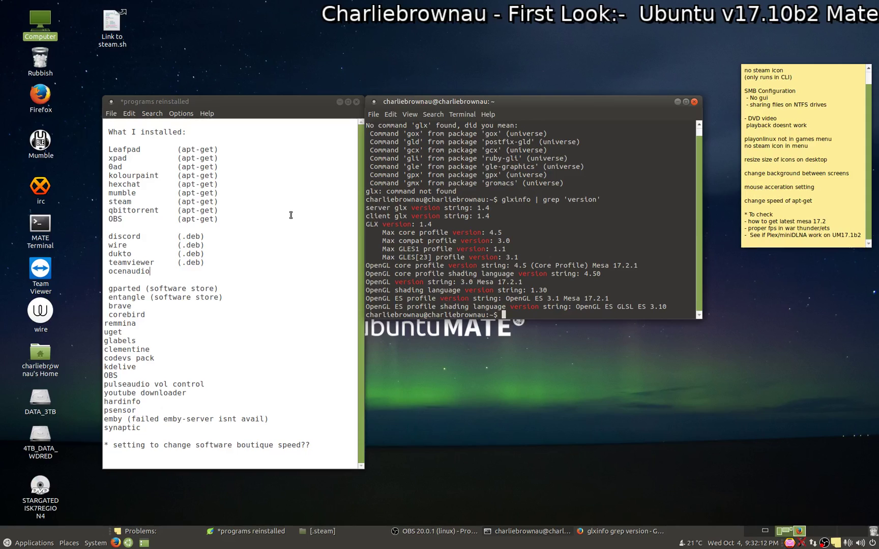
click(130, 159)
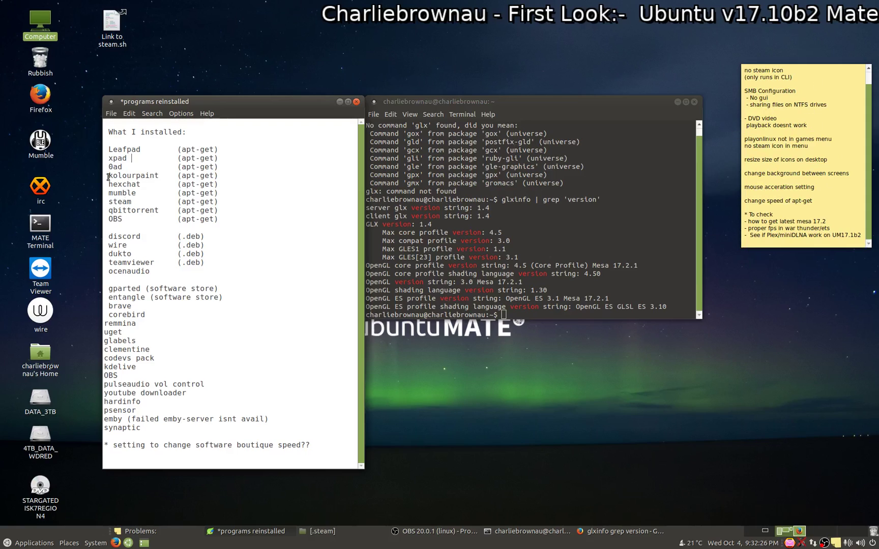
click(31, 542)
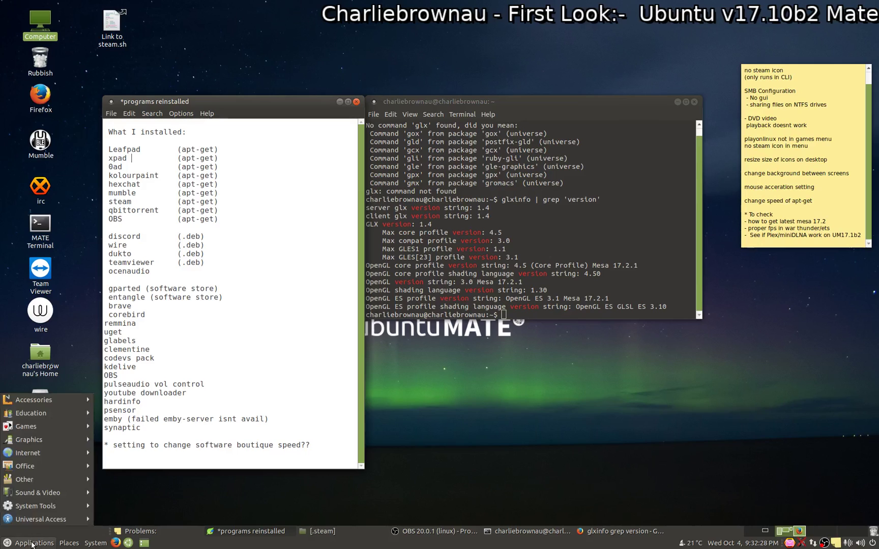
Step: Launch KolourPaint, select a large rectangular area and flood-fill the canvas black
mouse_move(65, 438)
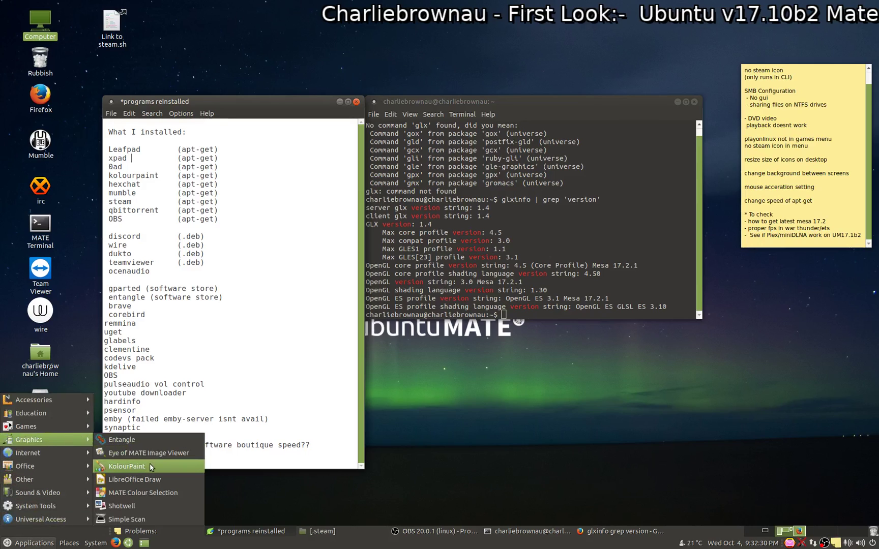
click(163, 459)
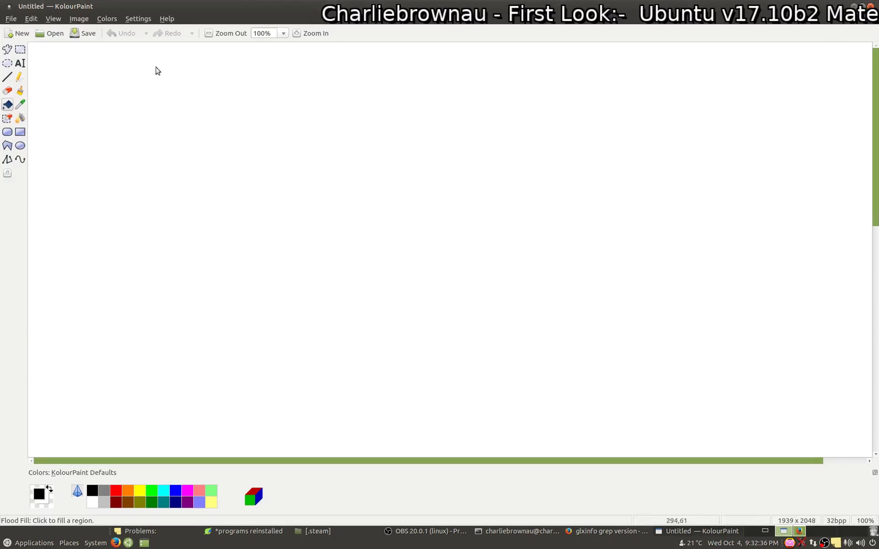
click(21, 50)
drag(118, 98, 733, 414)
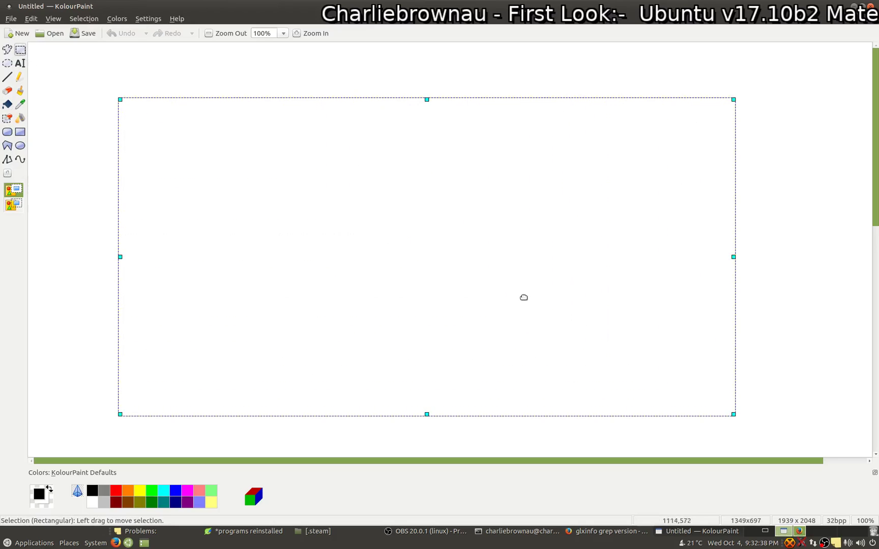
click(7, 104)
click(299, 217)
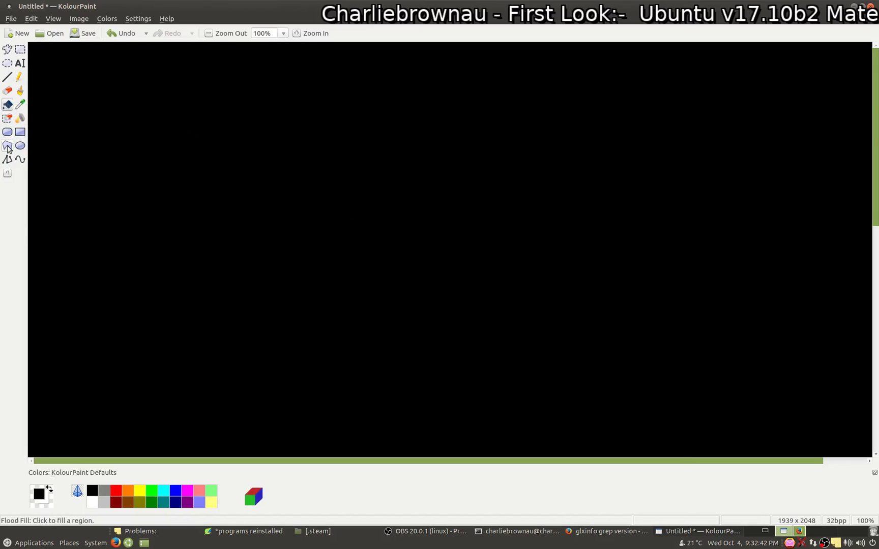
Step: Draw an orange rectangle outline, then quit KolourPaint discarding the drawing
click(21, 131)
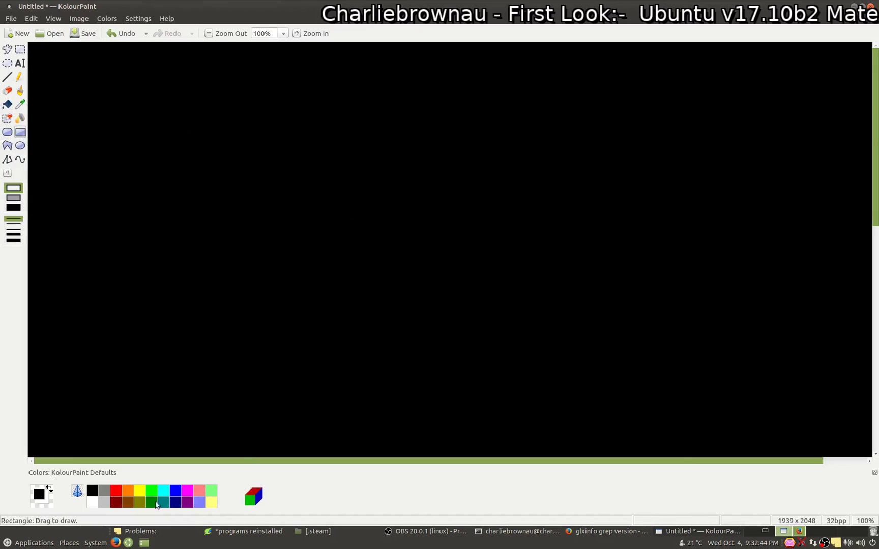
click(128, 489)
mouse_move(160, 129)
mouse_down()
mouse_move(299, 227)
mouse_move(496, 314)
mouse_up()
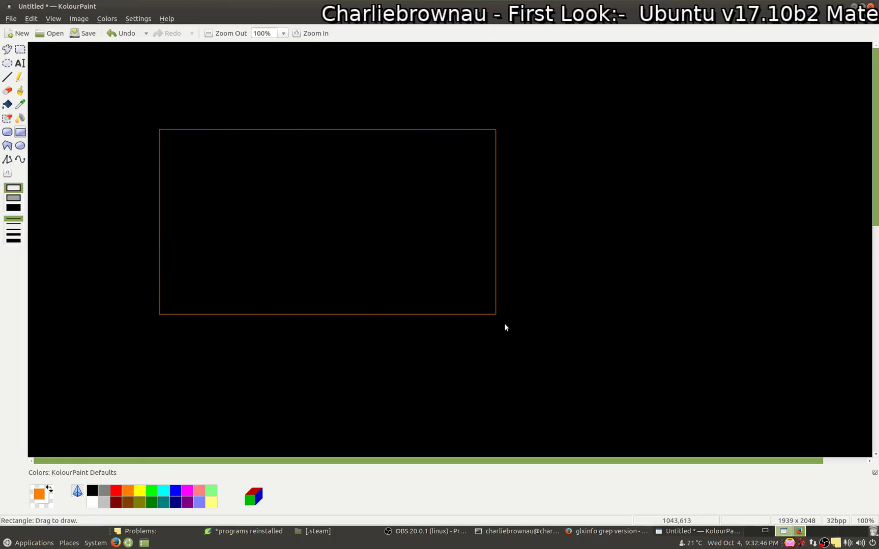
click(14, 20)
click(50, 195)
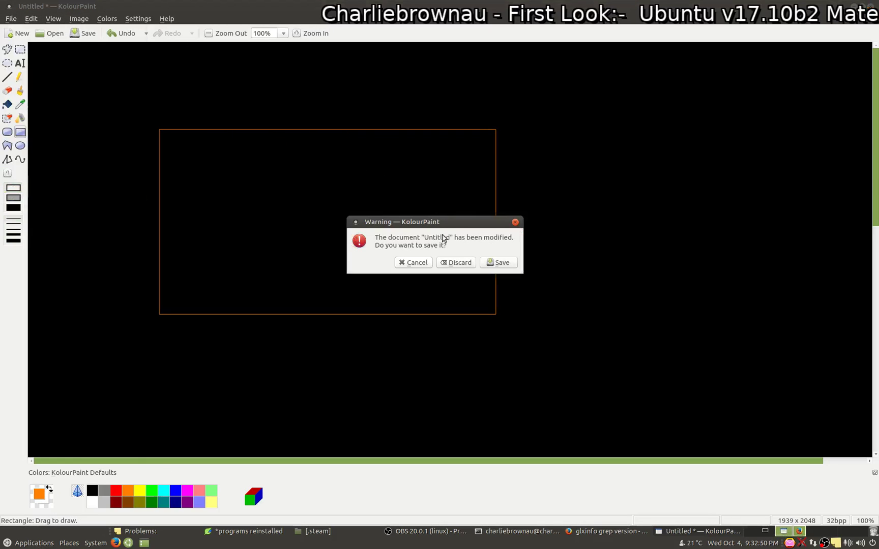
click(455, 263)
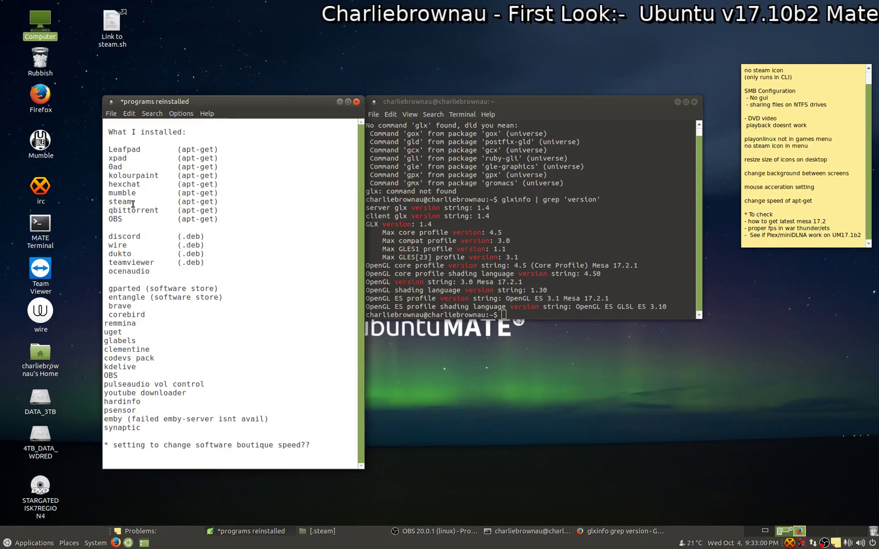
Step: Launch qBittorrent from Applications > Internet and accept its legal notice
mouse_move(132, 203)
mouse_down()
mouse_move(218, 201)
mouse_move(132, 201)
mouse_up()
click(39, 543)
mouse_move(75, 454)
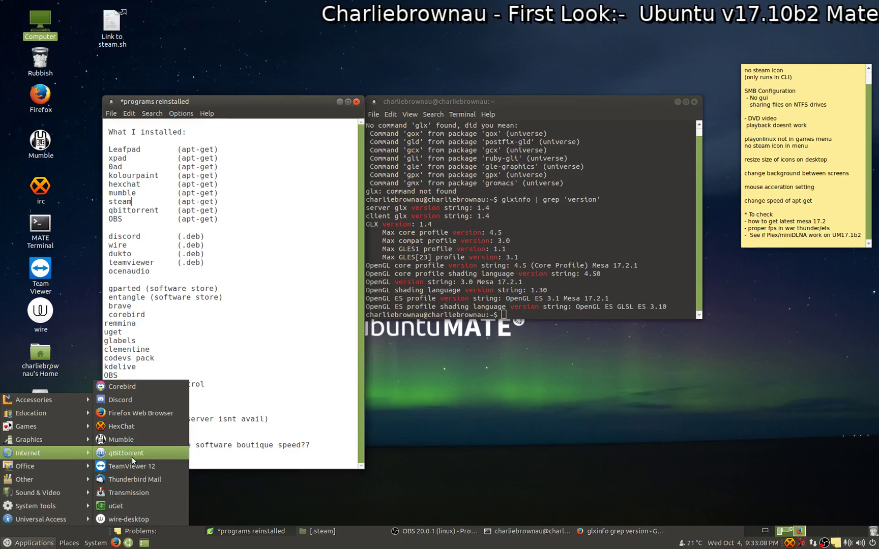
click(132, 457)
click(517, 286)
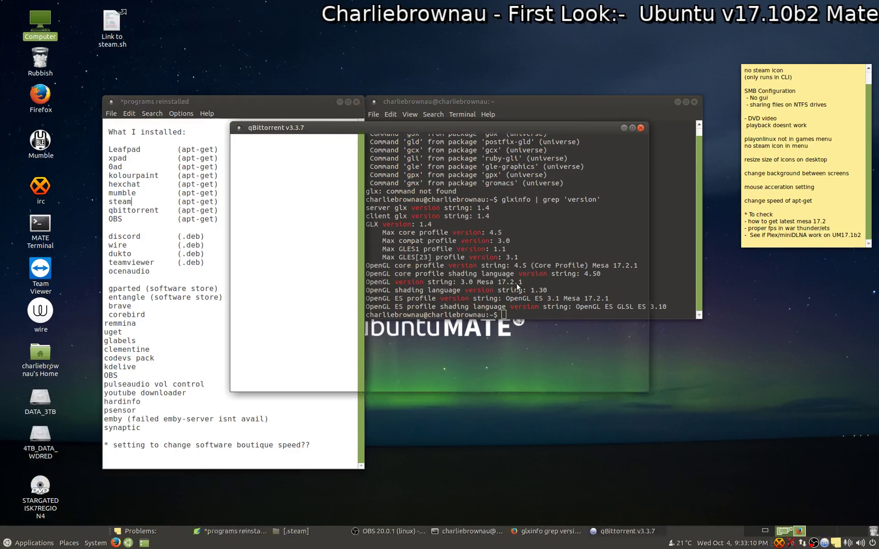
Step: Move the empty qBittorrent window aside and exit it via File > Exit
drag(383, 126, 558, 203)
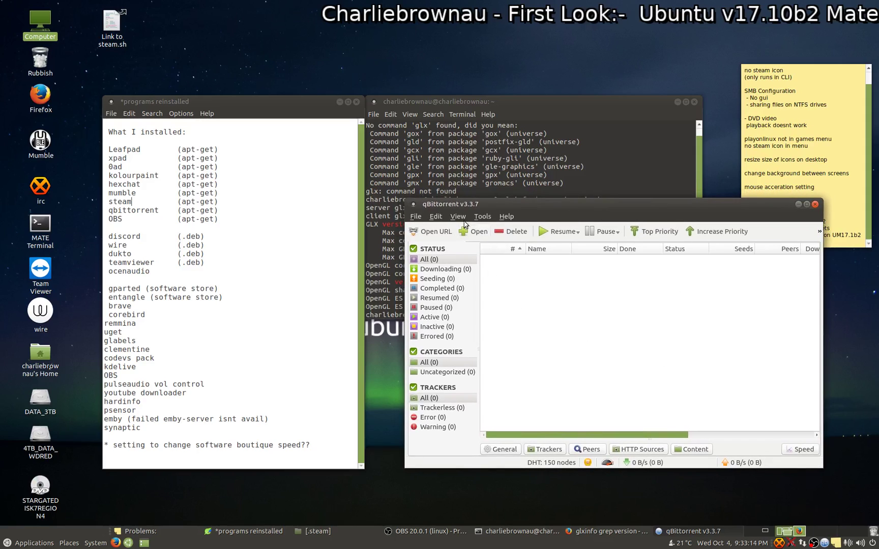
click(416, 216)
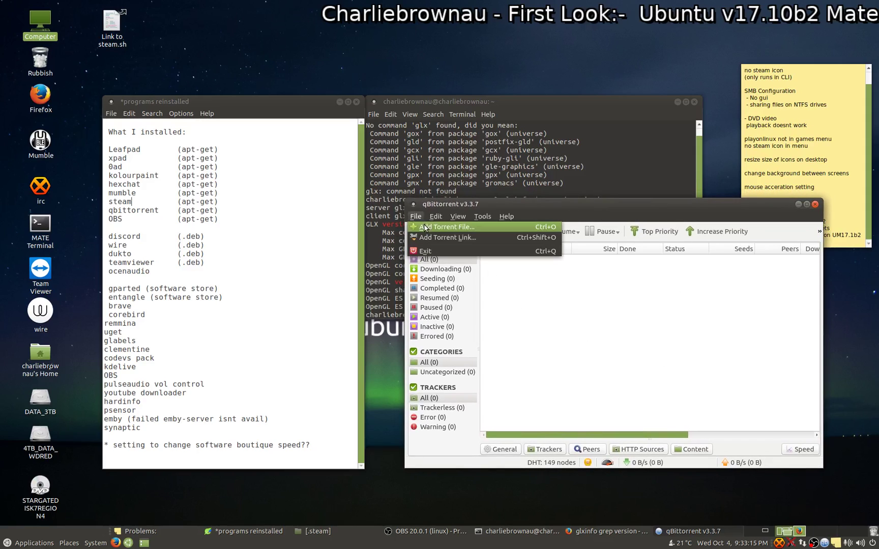
click(430, 249)
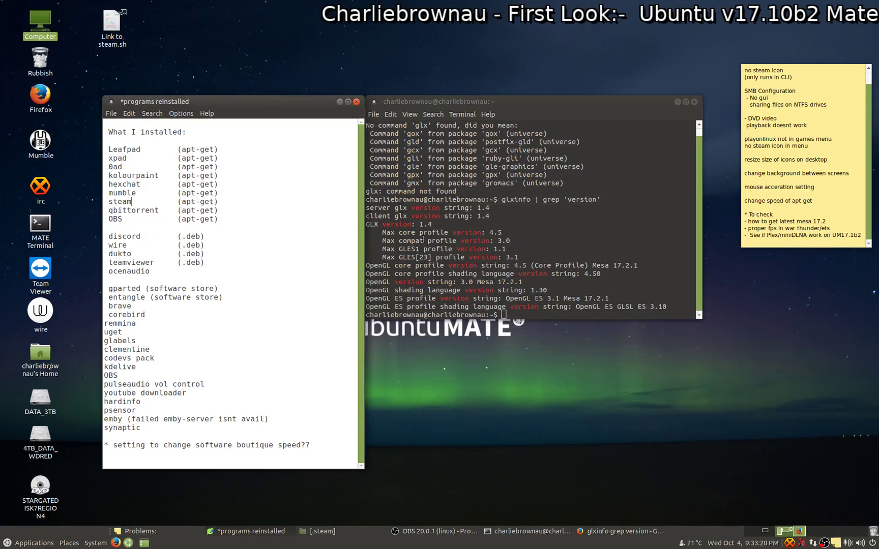
Step: Launch Discord, download its update, then close Firefox and dismiss the package installer
click(30, 542)
mouse_move(62, 449)
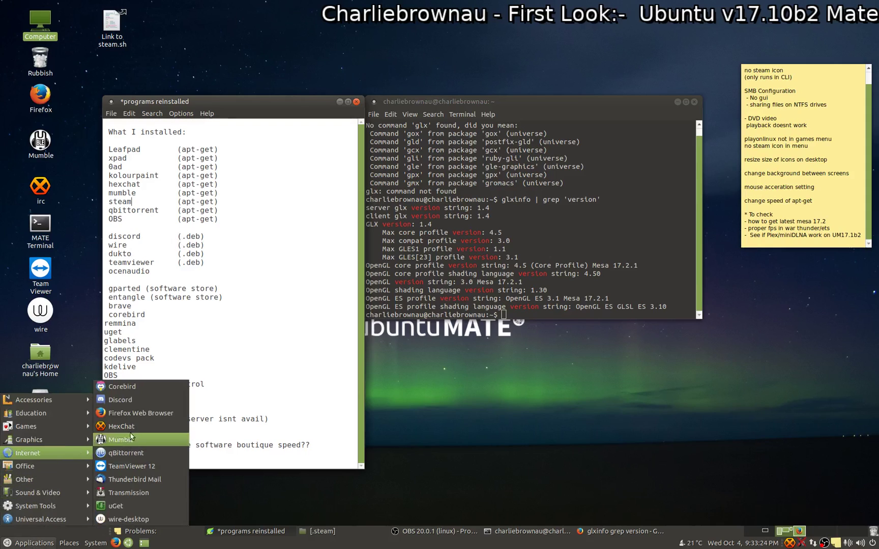
click(139, 399)
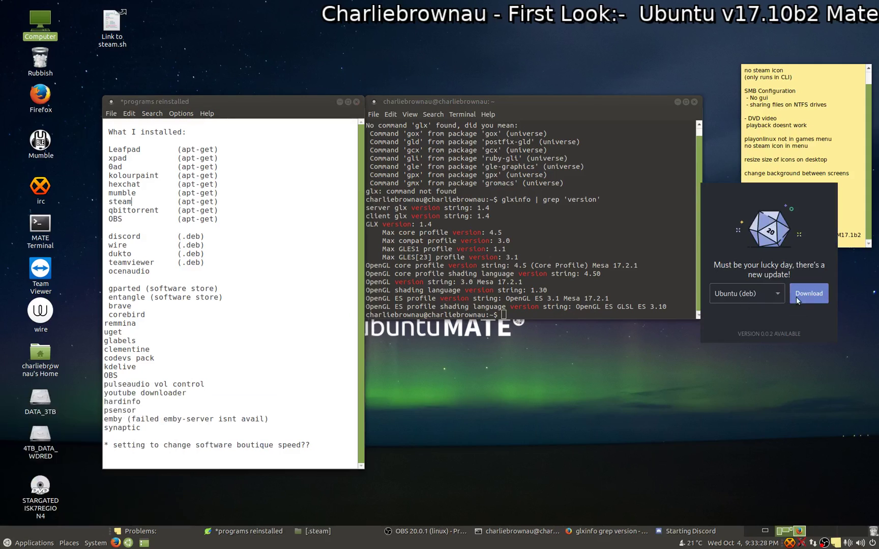
click(803, 291)
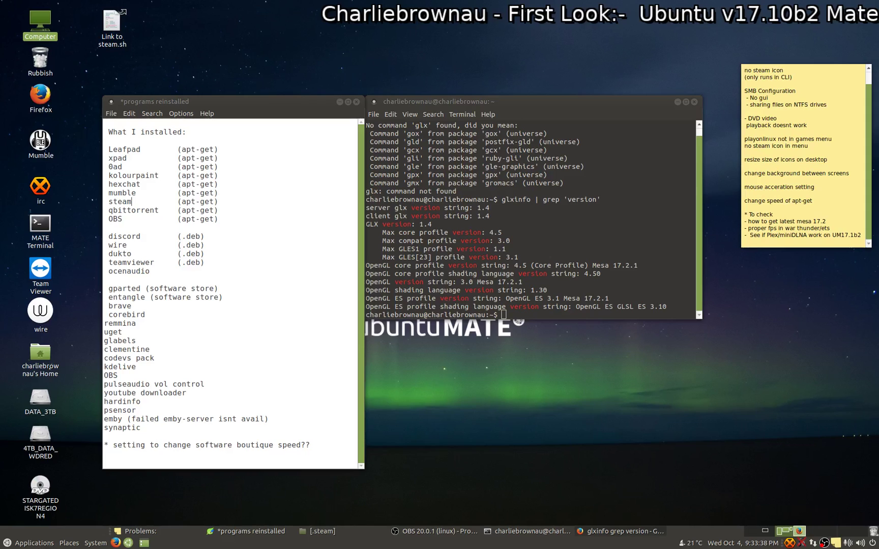
key(ctrl+q)
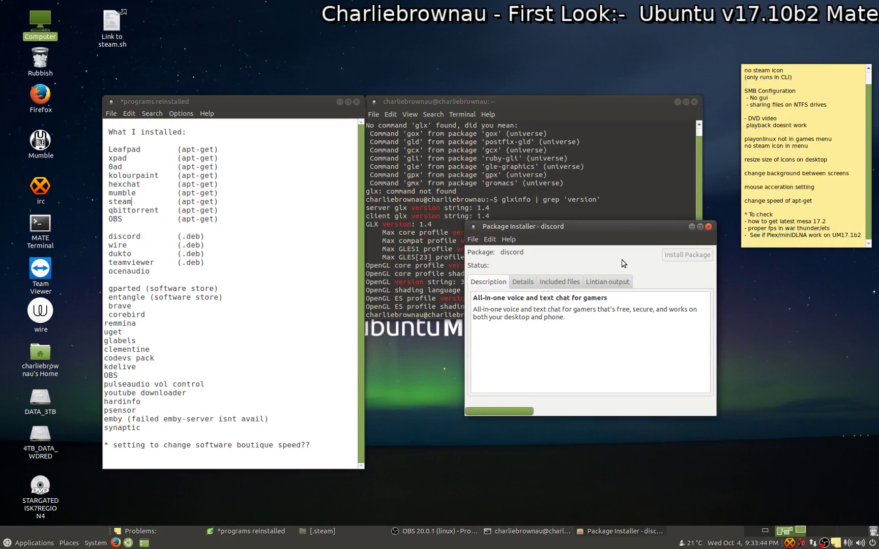
click(680, 255)
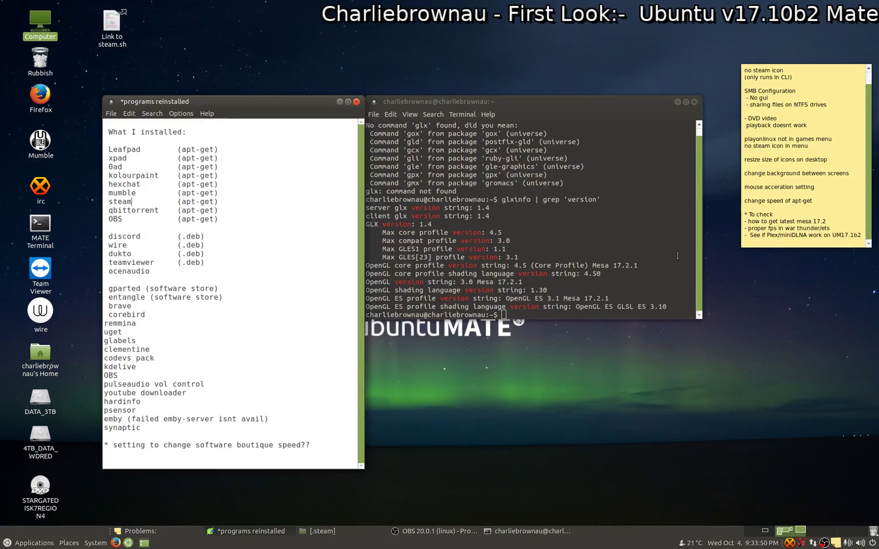
Step: Start Discord again from Applications > Internet, bringing up the 0.0.2 update notice
click(44, 543)
mouse_move(64, 422)
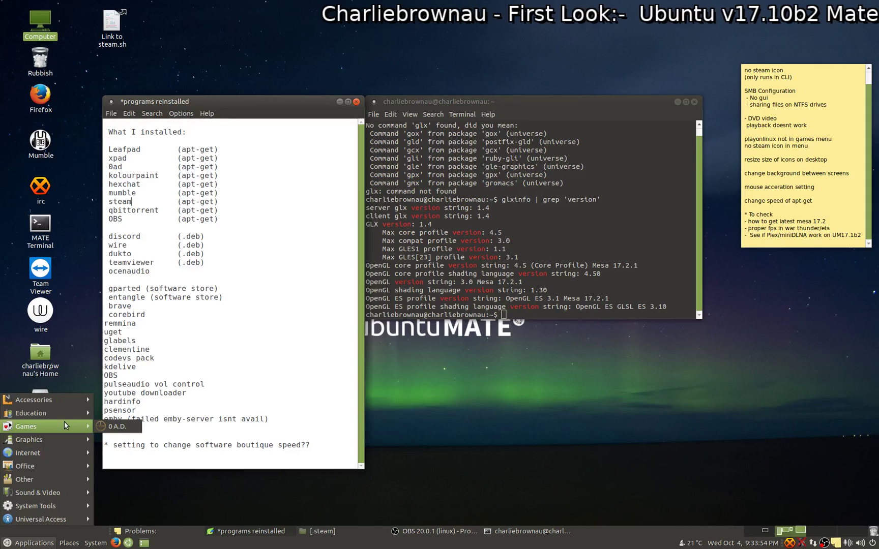
mouse_move(62, 451)
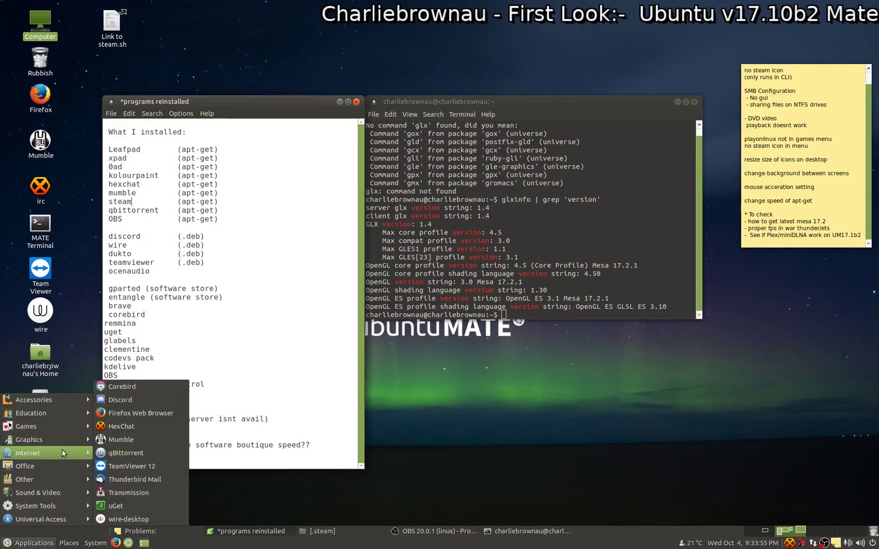
click(138, 400)
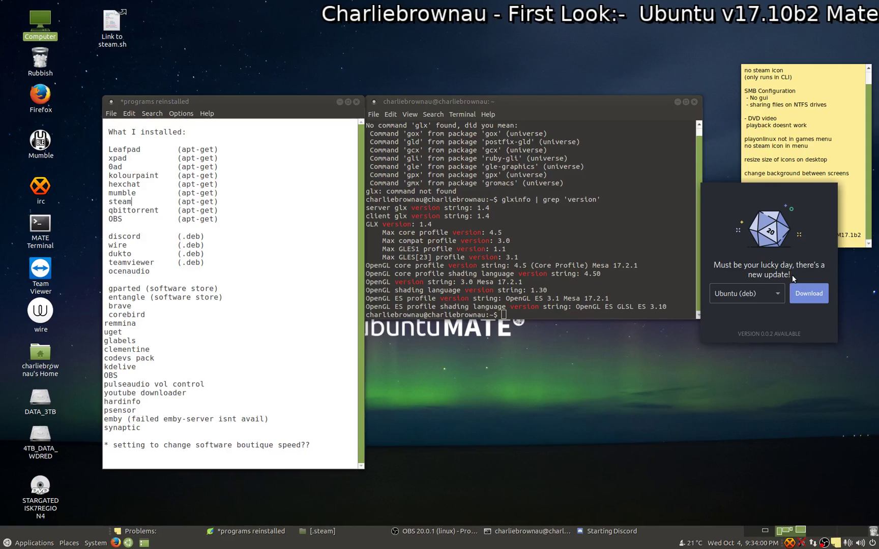
Step: Download discord-0.0.2.deb into Package Installer, then minimise Firefox and close the installer
click(806, 299)
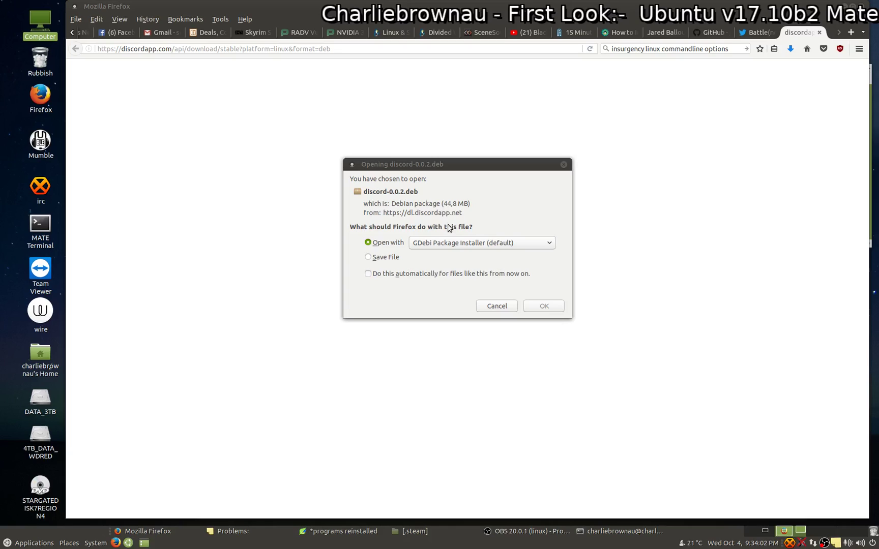
click(543, 305)
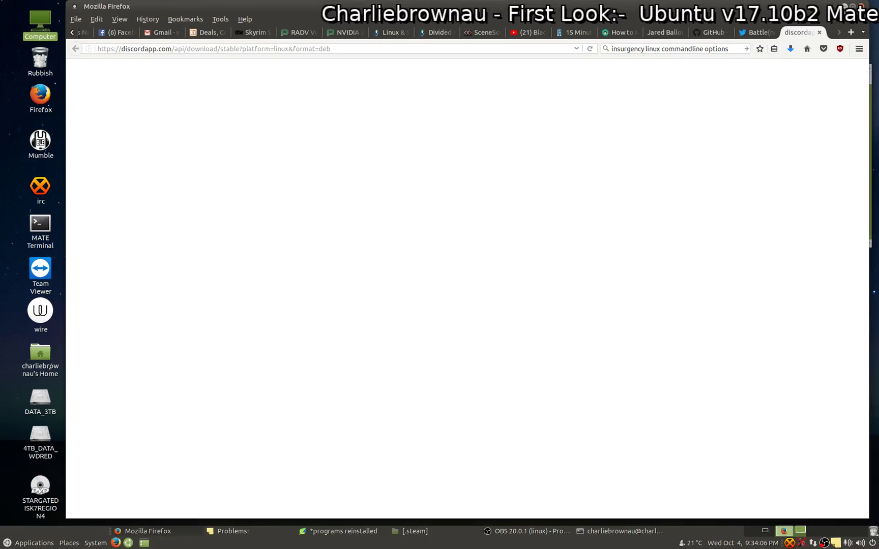
click(845, 6)
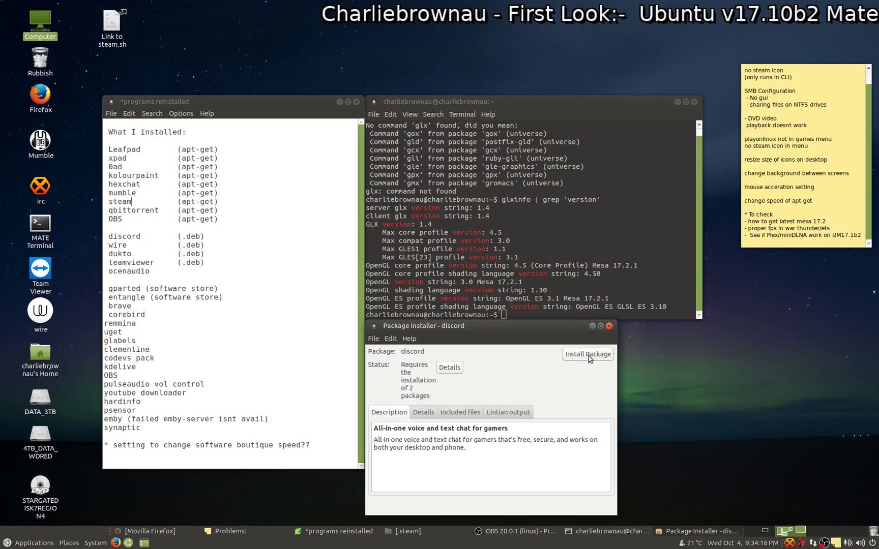
click(588, 356)
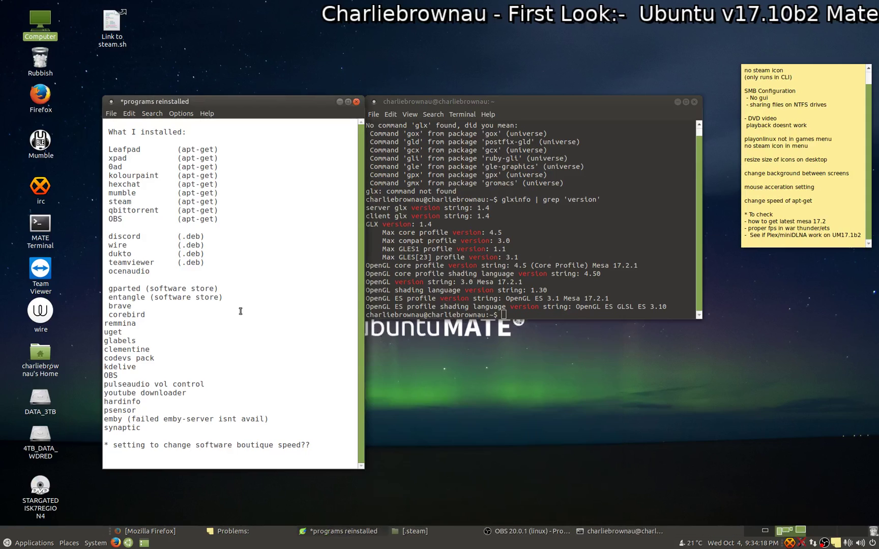
Step: Launch Wire from the Internet applications menu and reposition its window
click(6, 543)
mouse_move(71, 450)
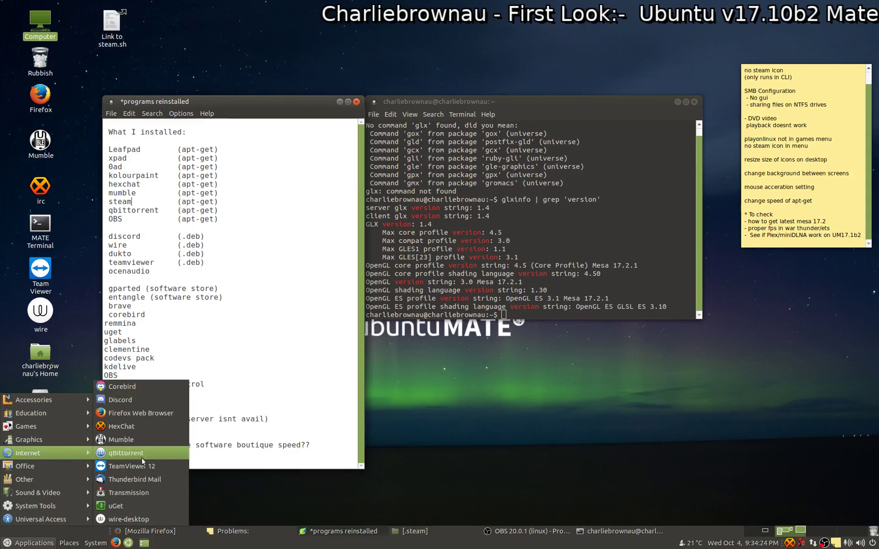
click(131, 517)
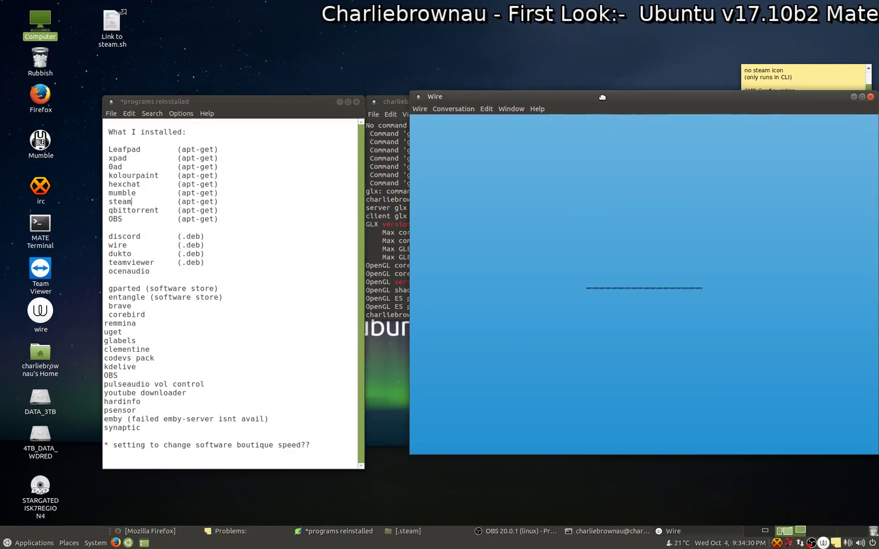
drag(611, 94, 573, 65)
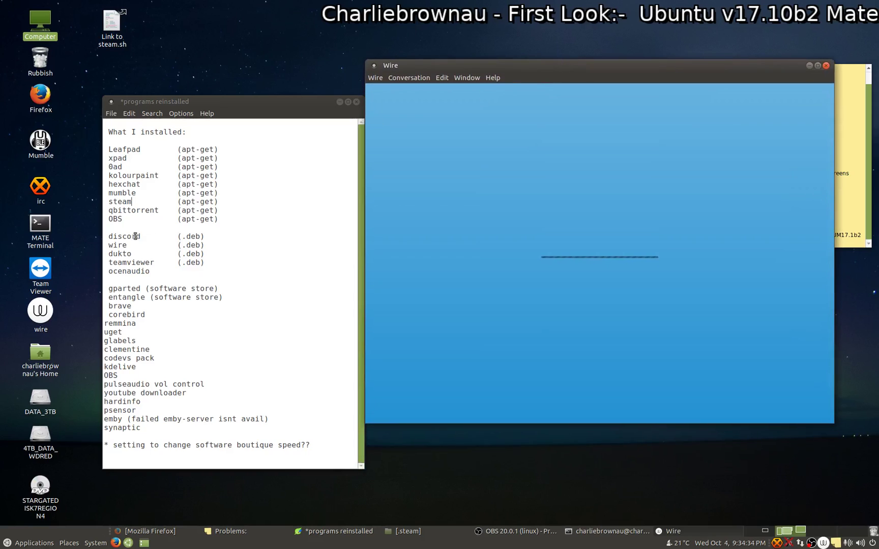
Step: Try Dukto R5, accepting its disclaimer and centring it, then close it and open Wire's menu
click(28, 543)
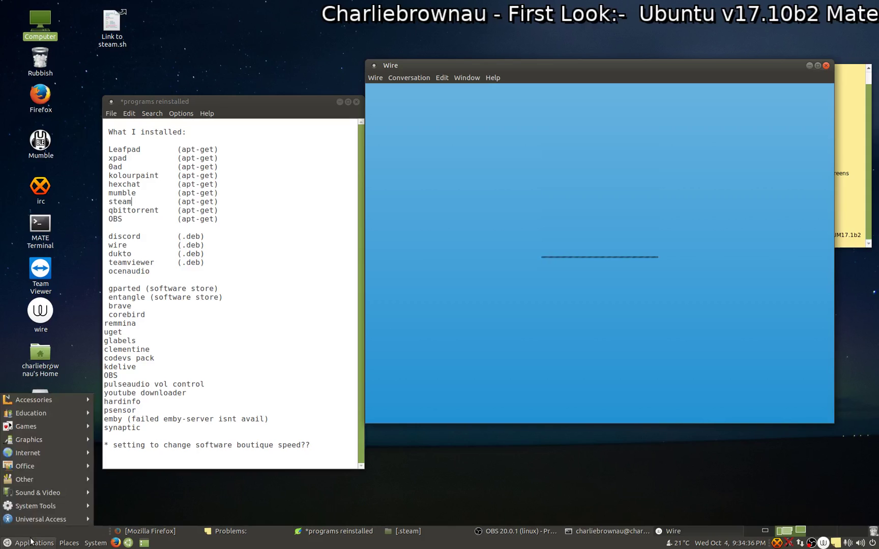
mouse_move(68, 465)
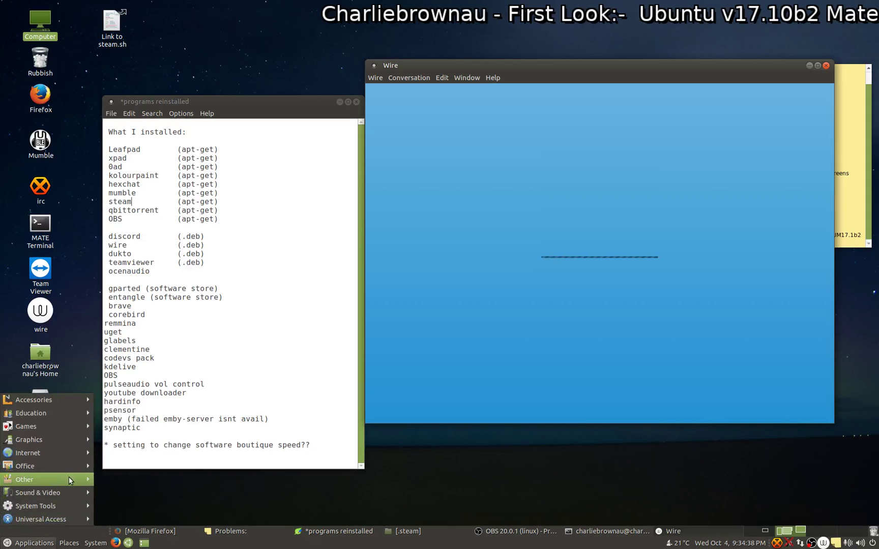
click(112, 478)
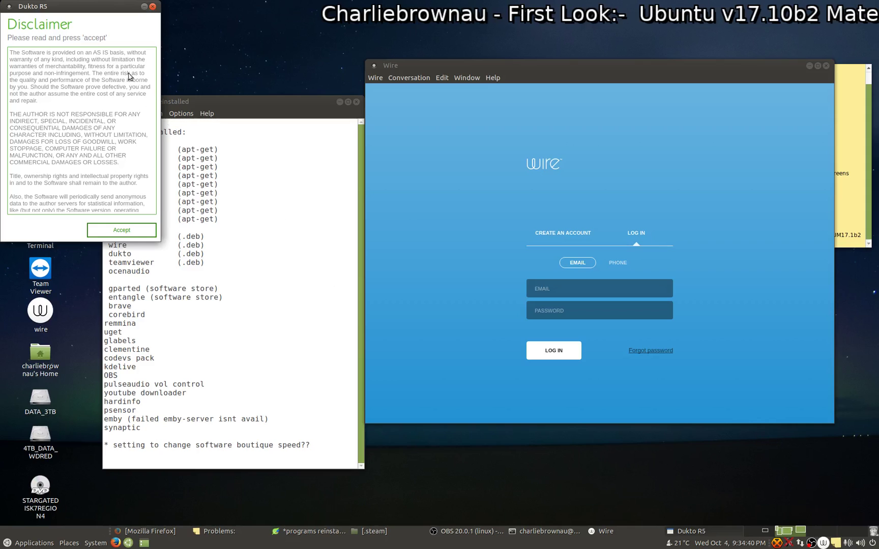
click(122, 230)
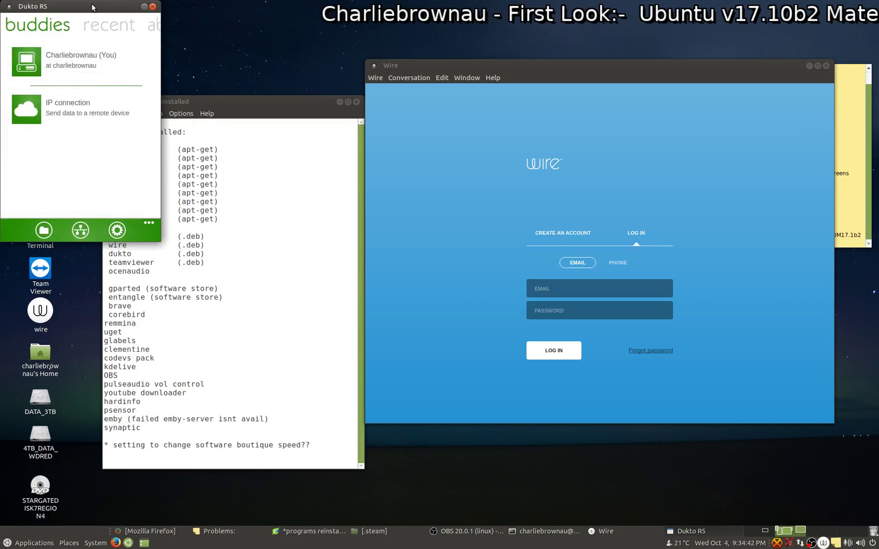
drag(91, 5, 412, 197)
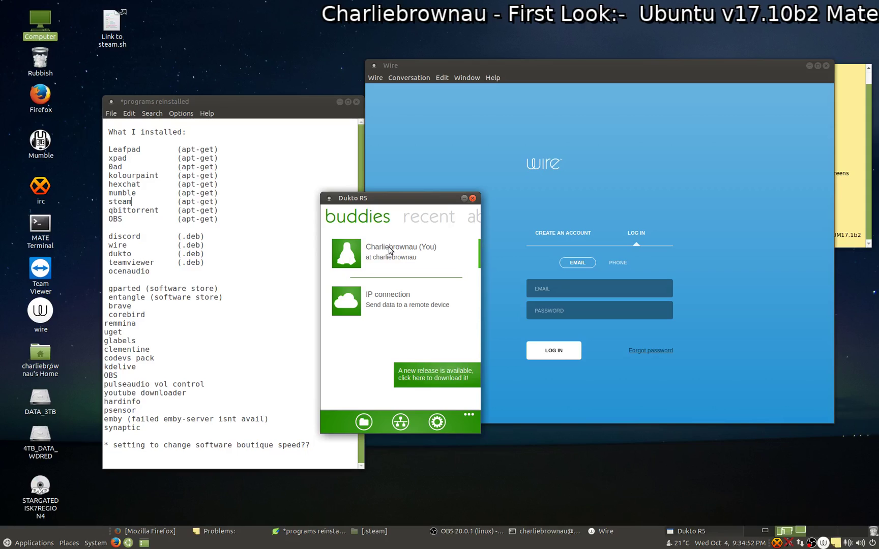
click(473, 198)
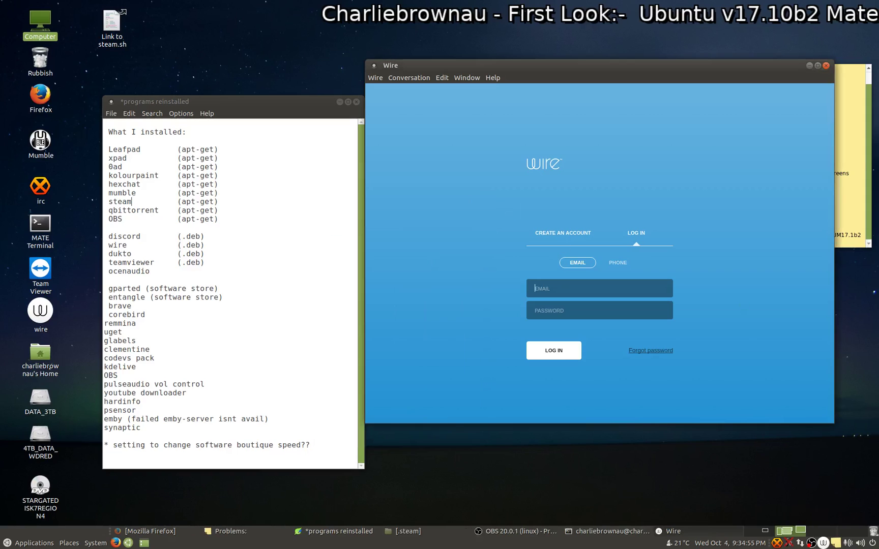
click(375, 78)
click(399, 149)
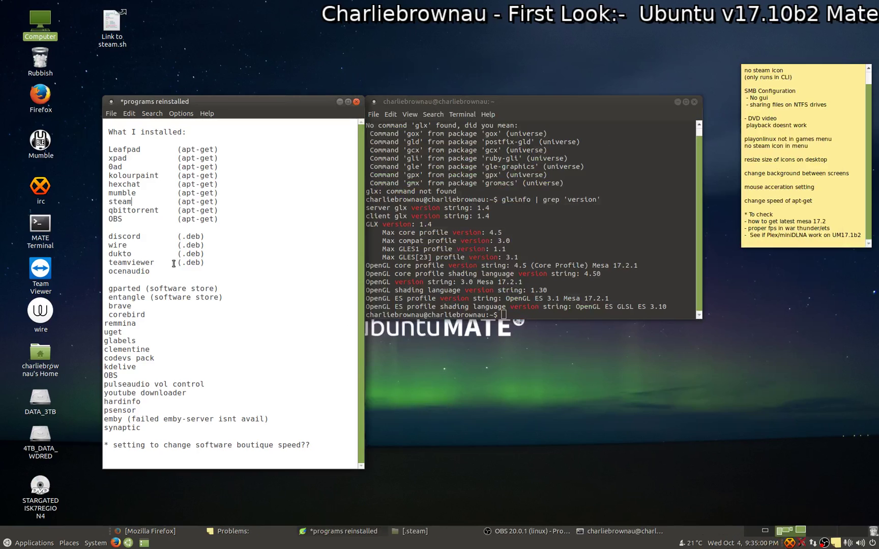
click(36, 268)
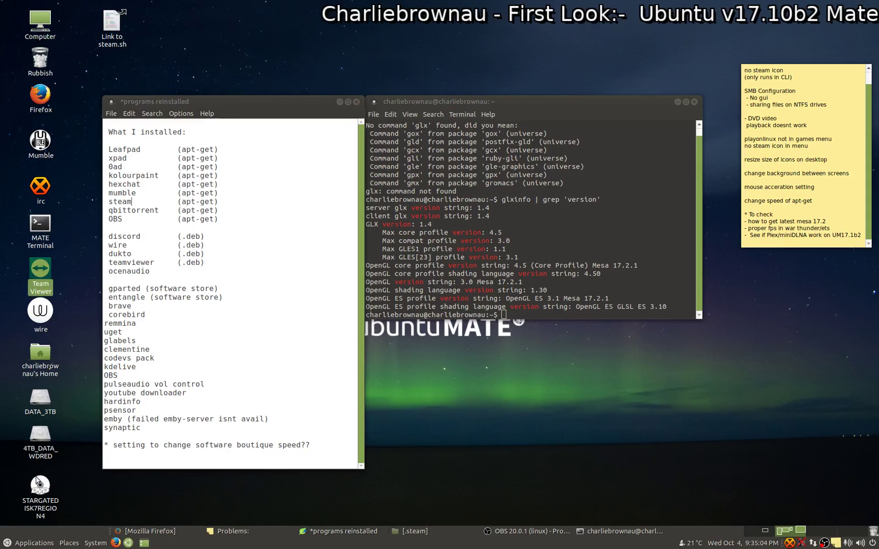
click(41, 542)
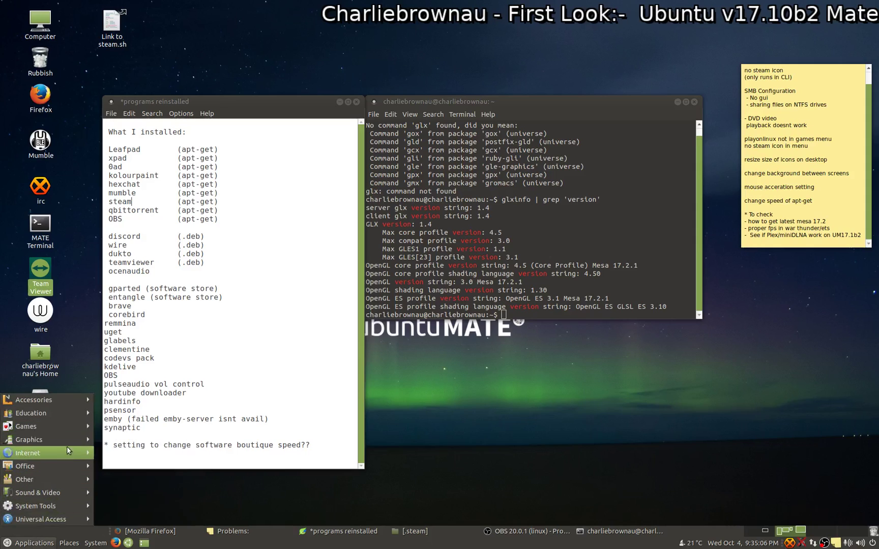
mouse_move(65, 453)
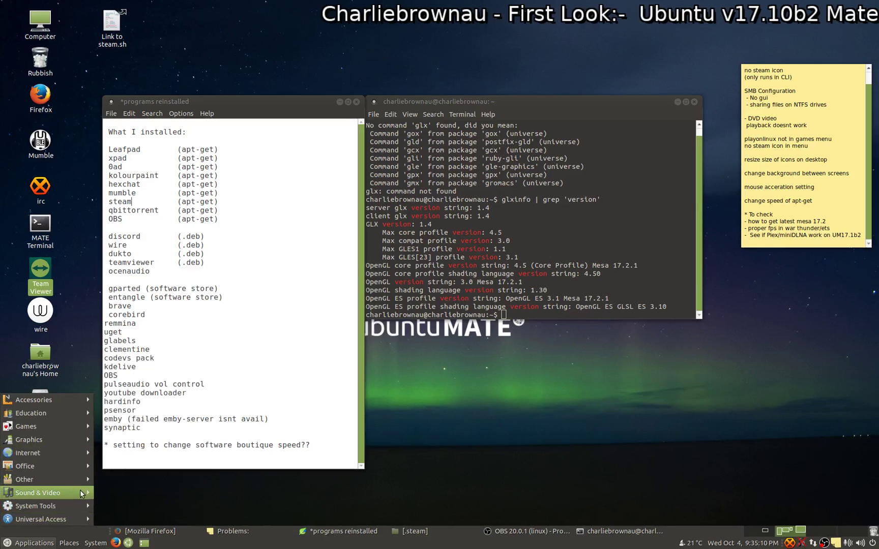
mouse_move(70, 495)
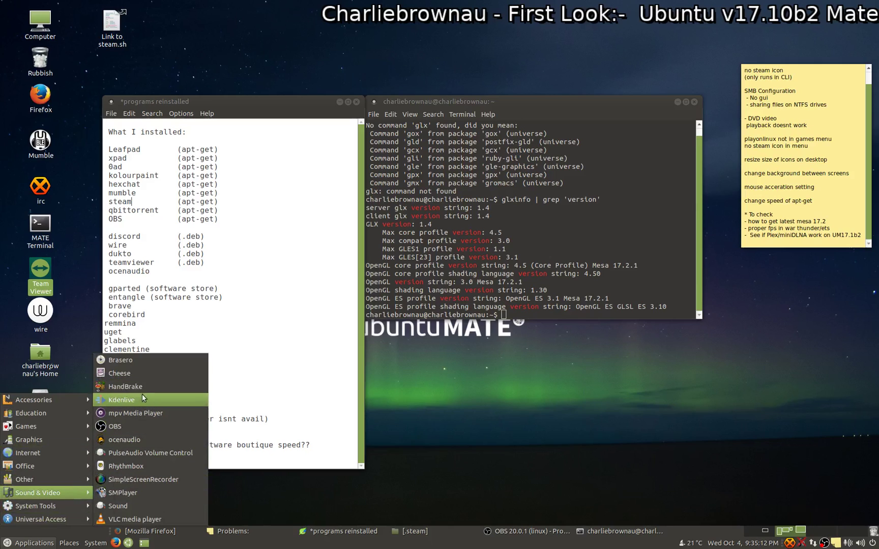
click(136, 438)
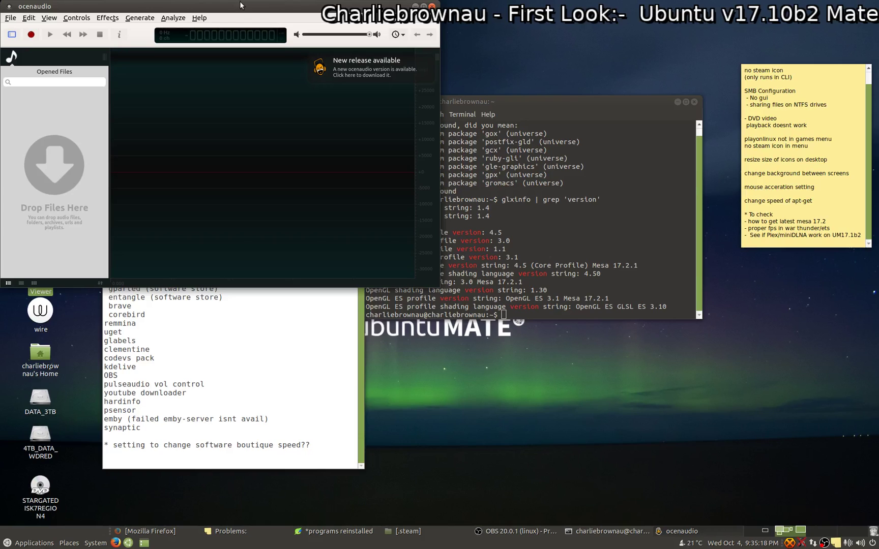
drag(241, 5, 541, 150)
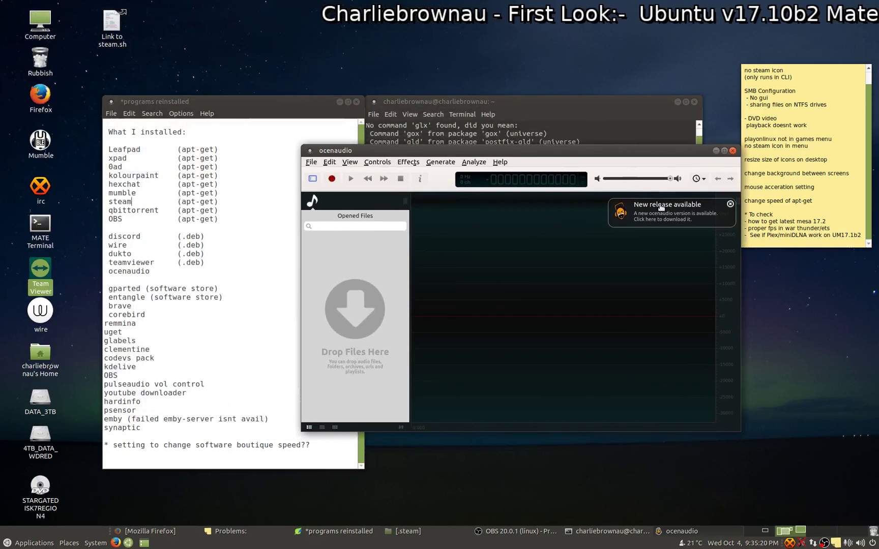
click(310, 162)
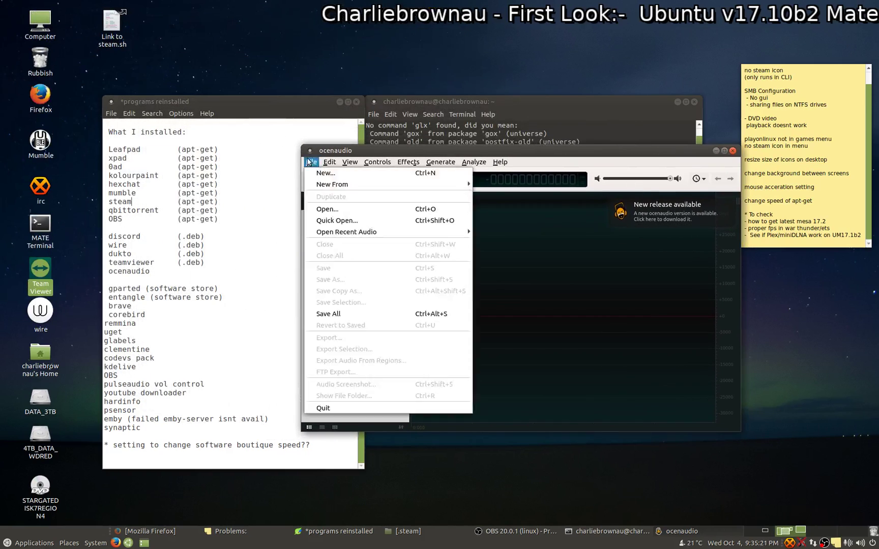
click(324, 408)
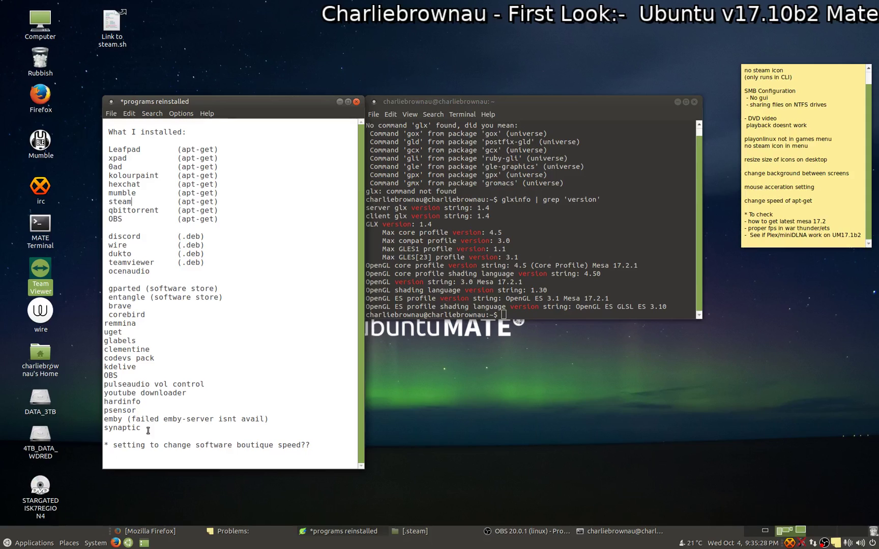
Step: Launch Software Boutique from System > Administration and move its window up and right
click(50, 544)
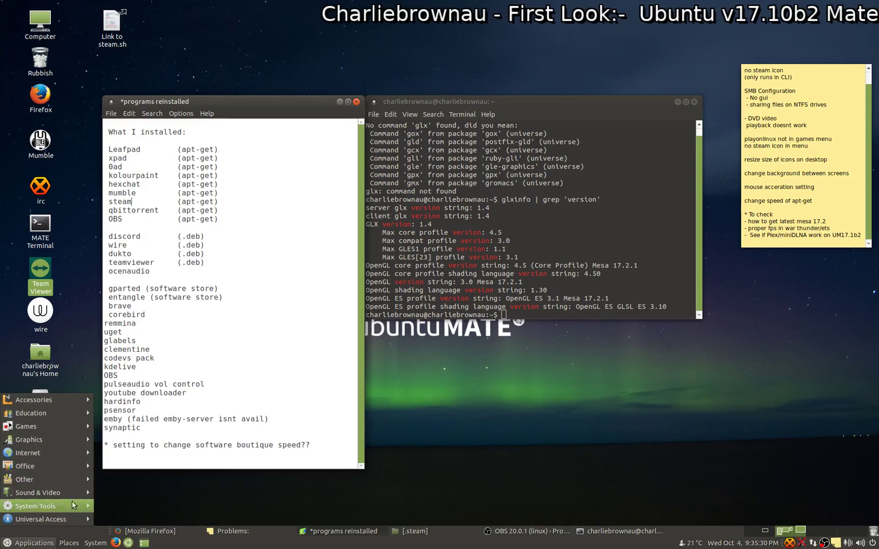
mouse_move(96, 542)
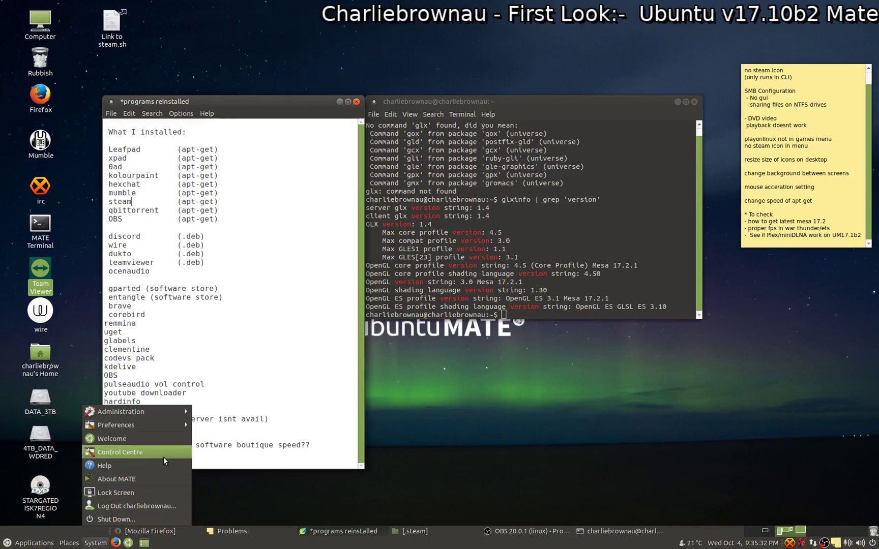
mouse_move(172, 410)
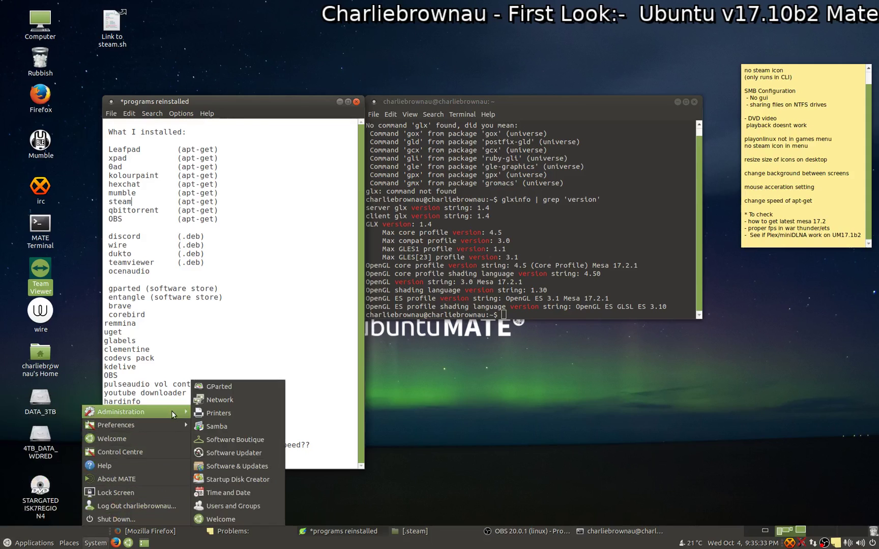
click(243, 439)
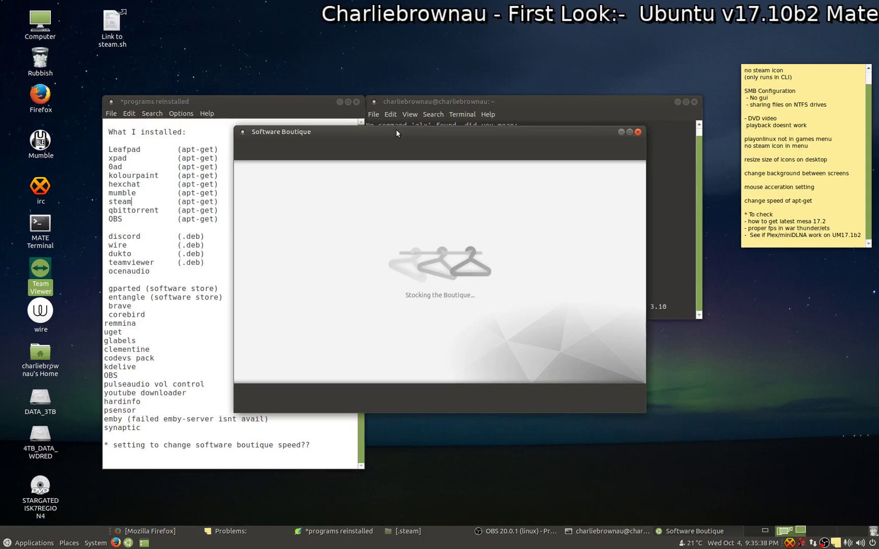
drag(395, 133, 531, 92)
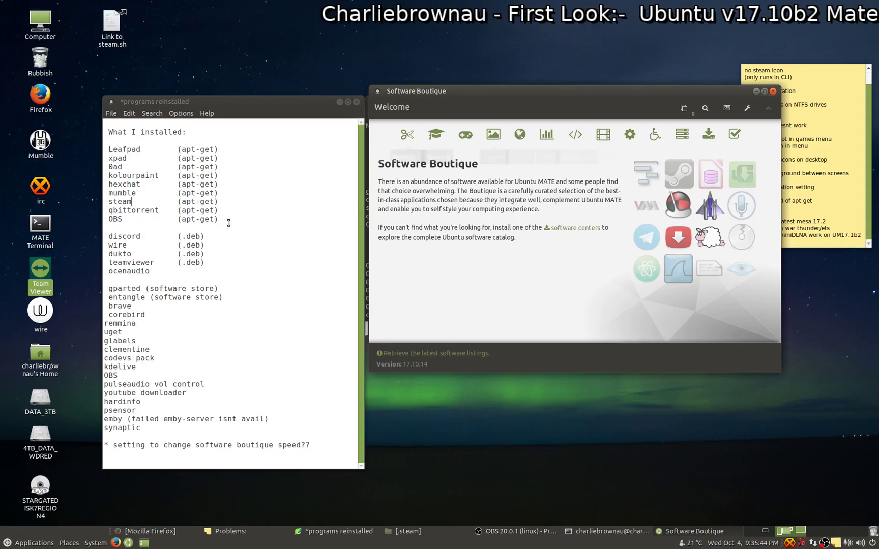
Step: Copy 'remmina' from the programs-reinstalled notes and paste it into the store's search
click(116, 291)
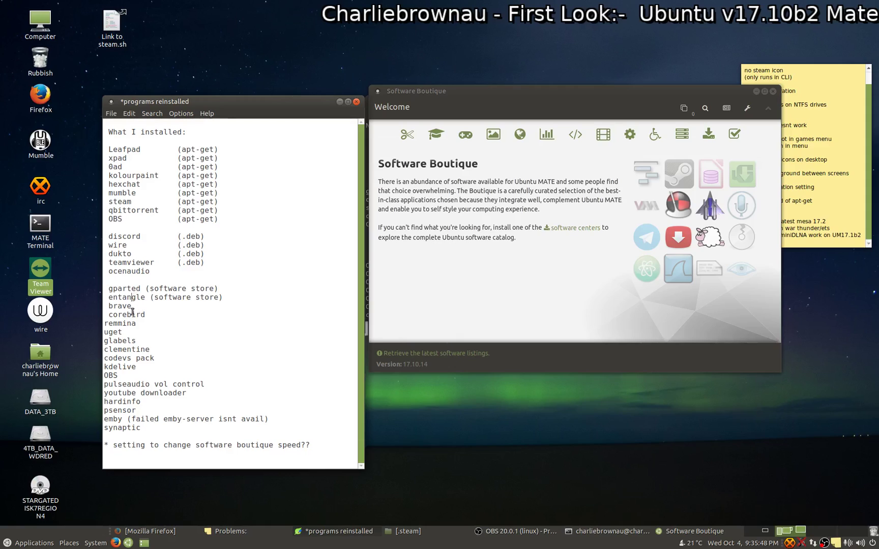
drag(148, 298, 109, 316)
drag(141, 324, 104, 324)
key(ctrl+c)
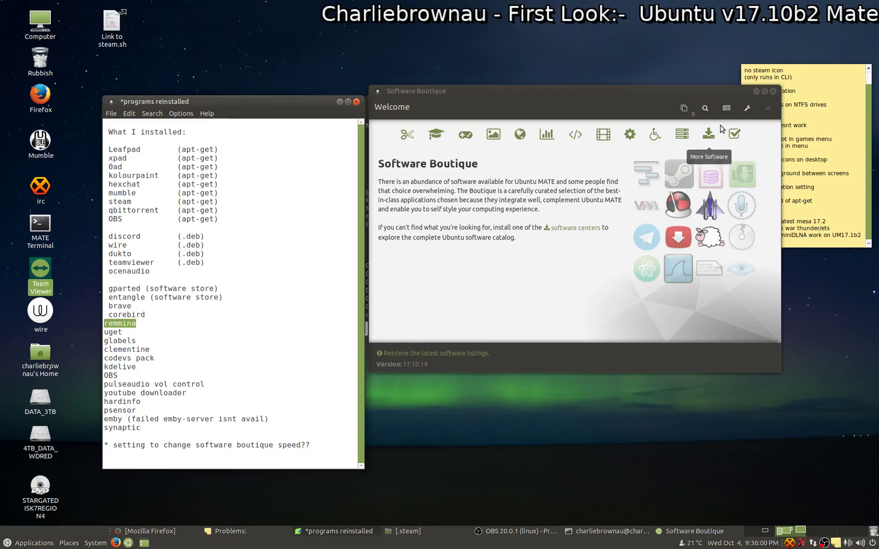
click(704, 108)
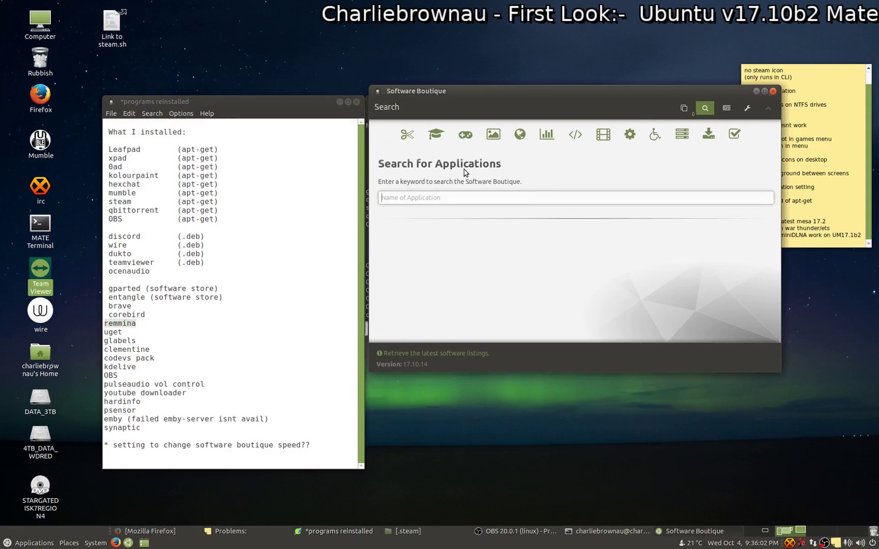
middle_click(451, 196)
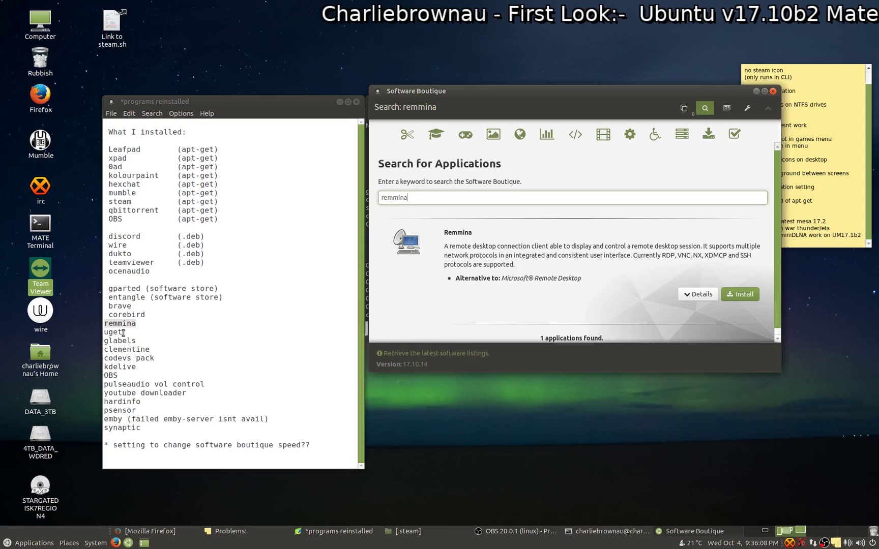
drag(124, 332, 101, 341)
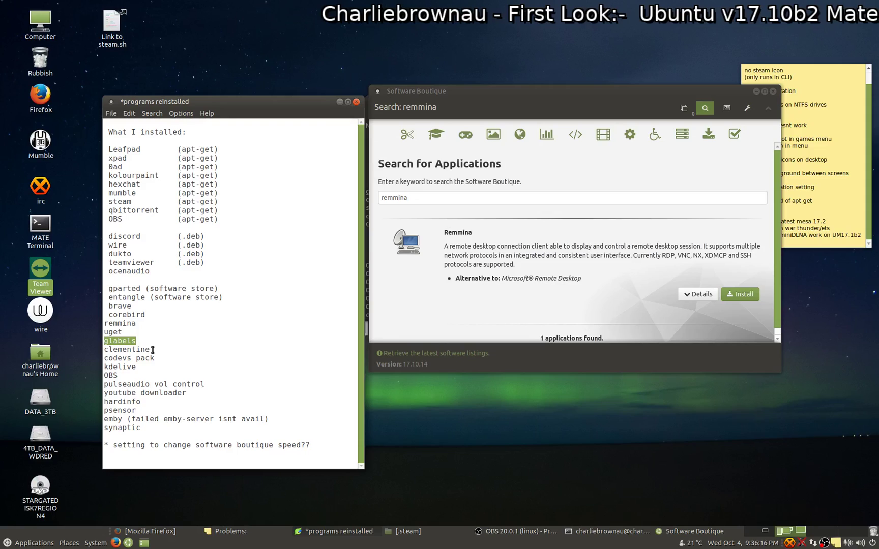
drag(152, 350, 99, 355)
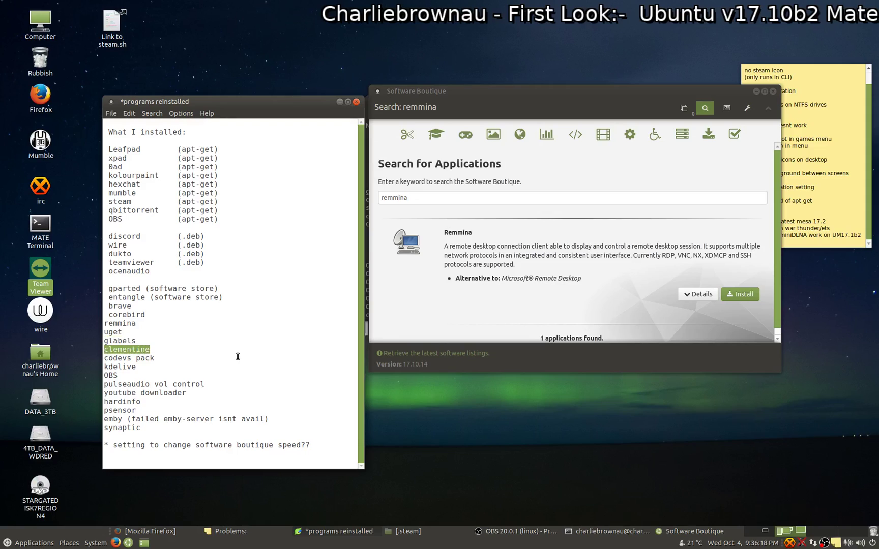
drag(156, 358, 108, 376)
drag(205, 384, 103, 383)
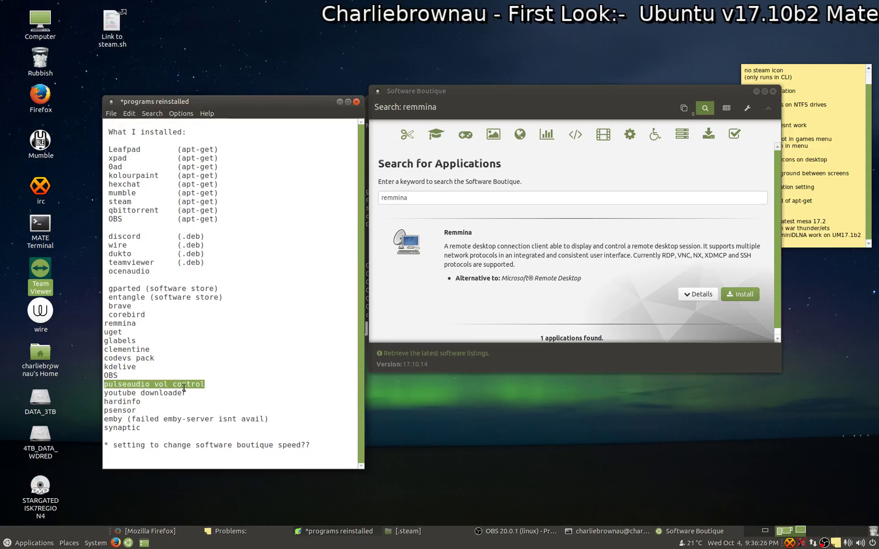
drag(196, 393, 59, 387)
drag(149, 403, 105, 413)
drag(272, 417, 103, 420)
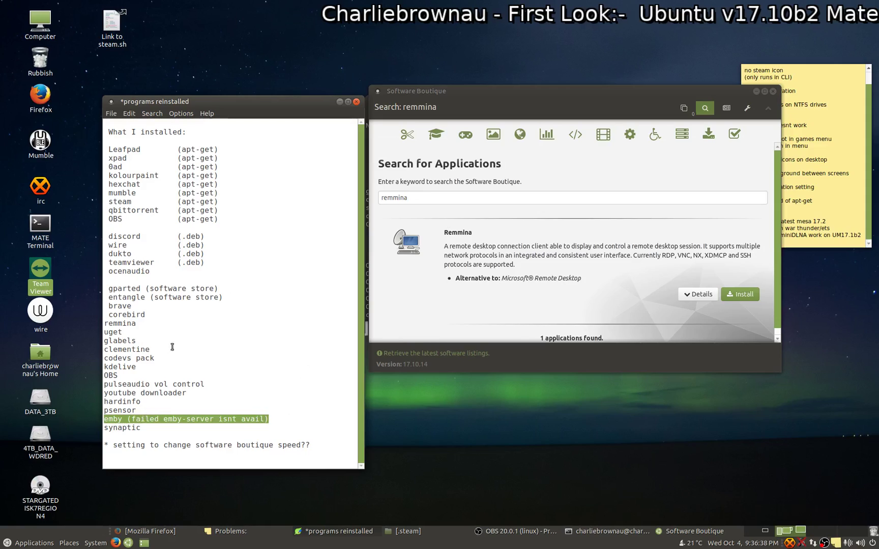
drag(143, 429, 106, 428)
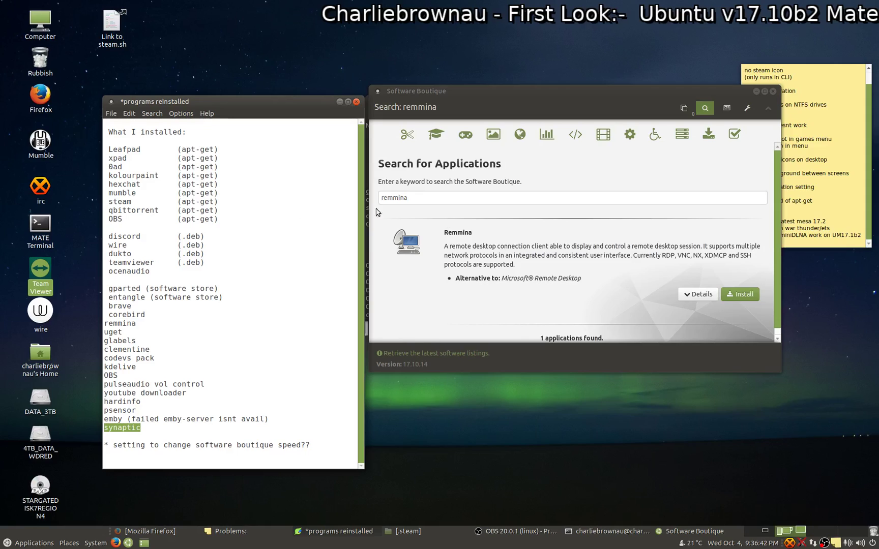
Step: Look over the Software Boutique preferences, then close the store
click(747, 108)
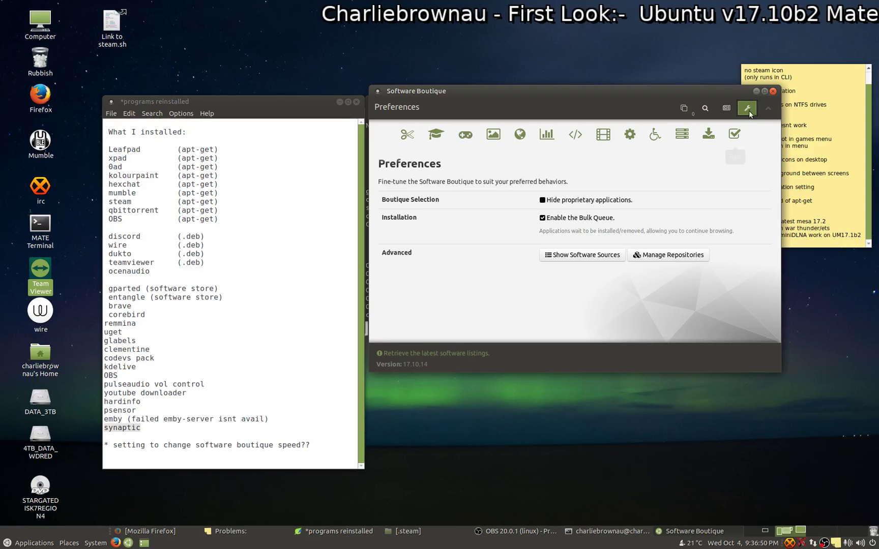
click(773, 92)
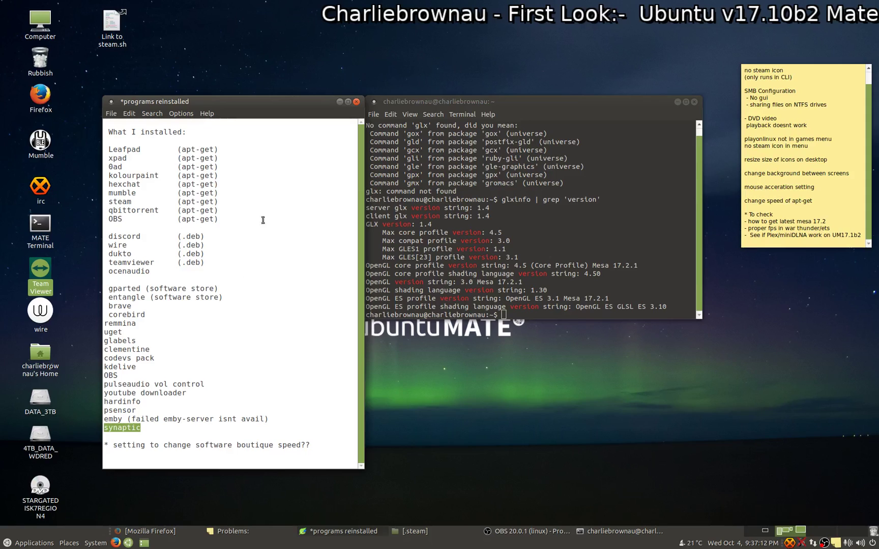
Step: Start Steam with the 'steam' terminal command and minimise the terminal
click(549, 202)
text(steam)
key(Return)
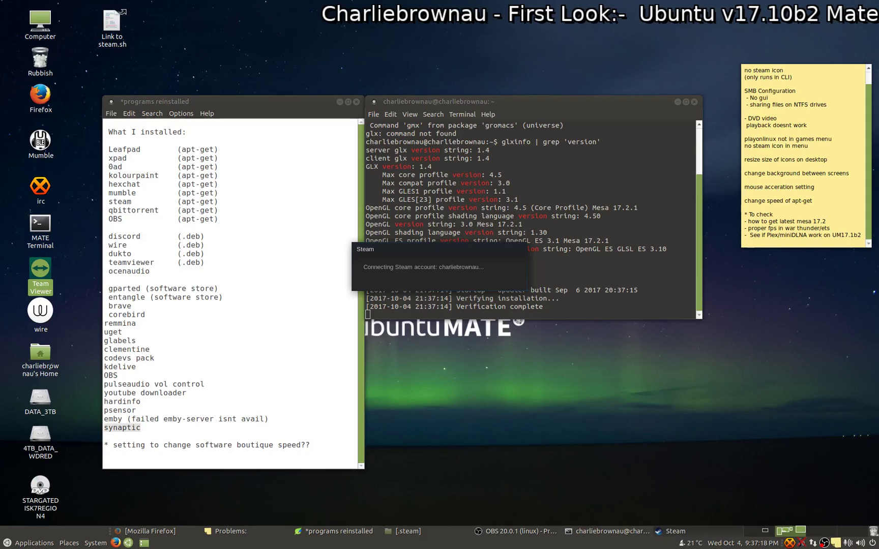
click(678, 100)
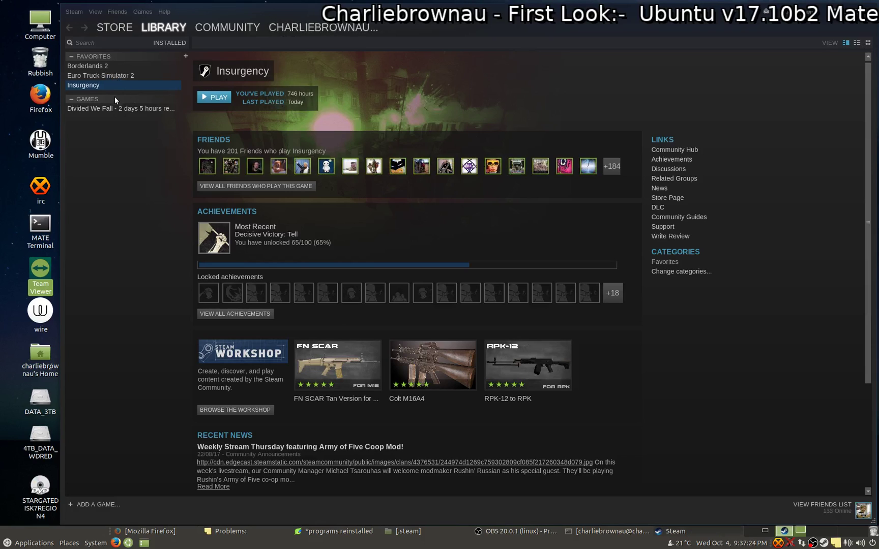
Step: Launch Divided We Fall from the library, then close its splash window
click(116, 109)
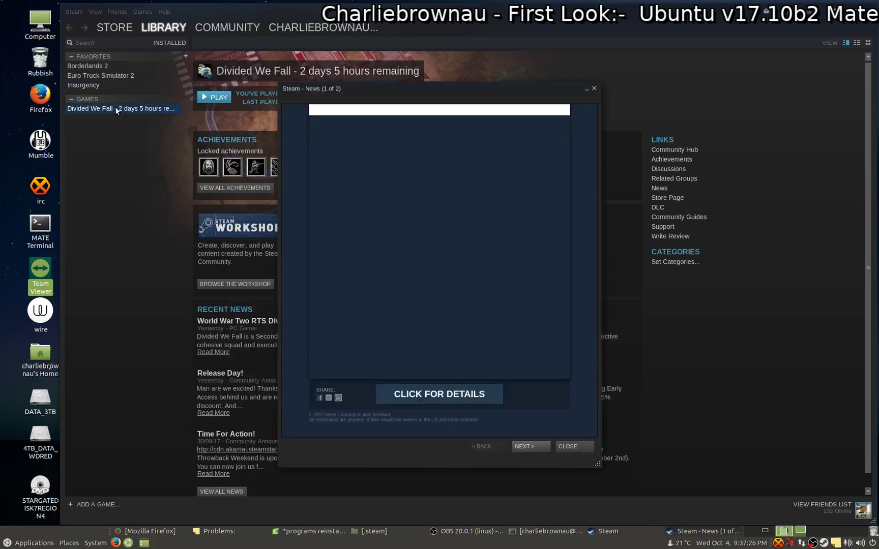
click(586, 89)
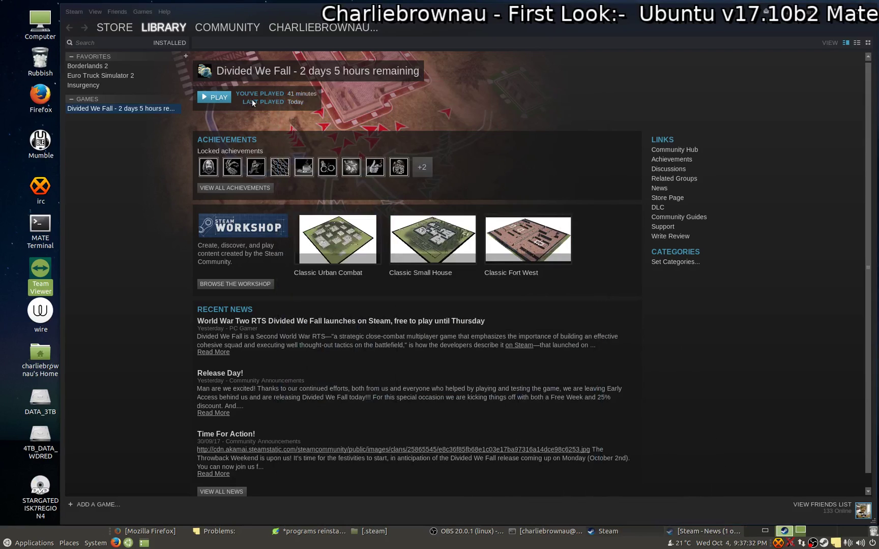
right_click(144, 109)
click(155, 113)
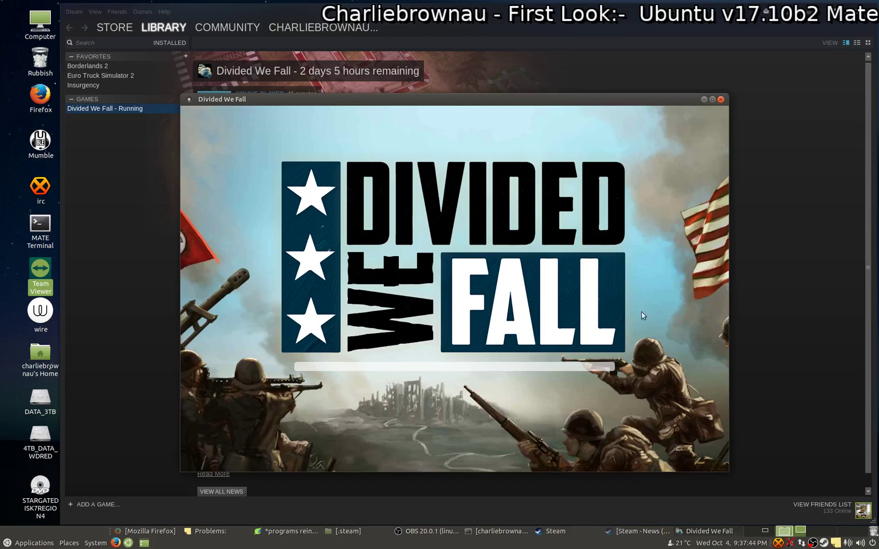
click(721, 100)
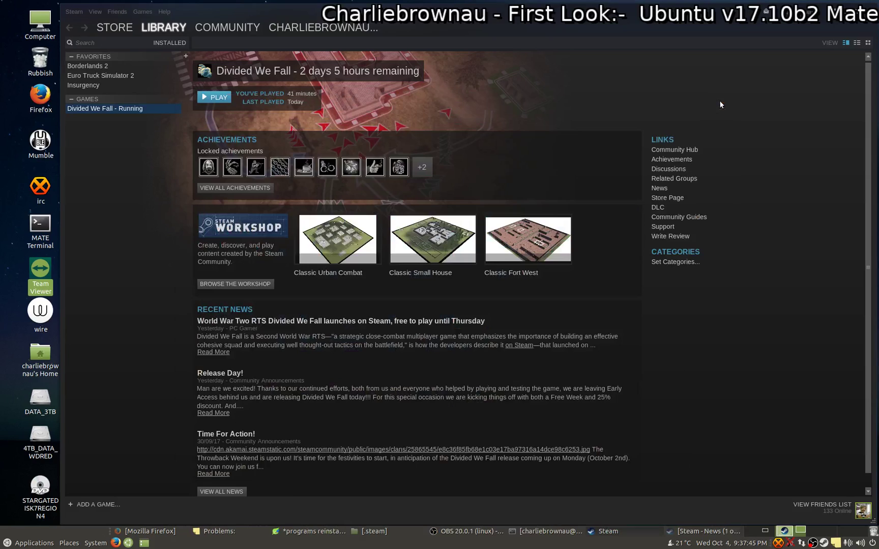
Step: Launch Insurgency, then bring up the Borderlands 2 library page
right_click(98, 86)
click(115, 90)
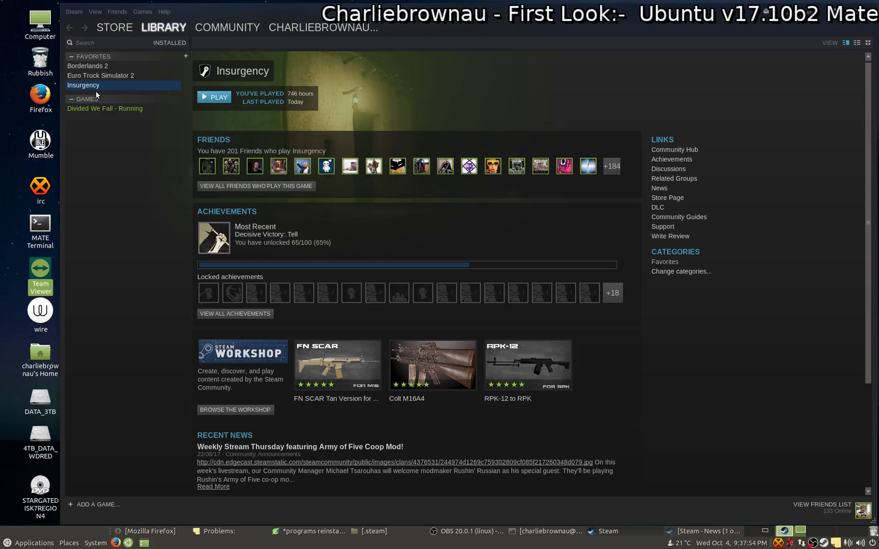
right_click(122, 75)
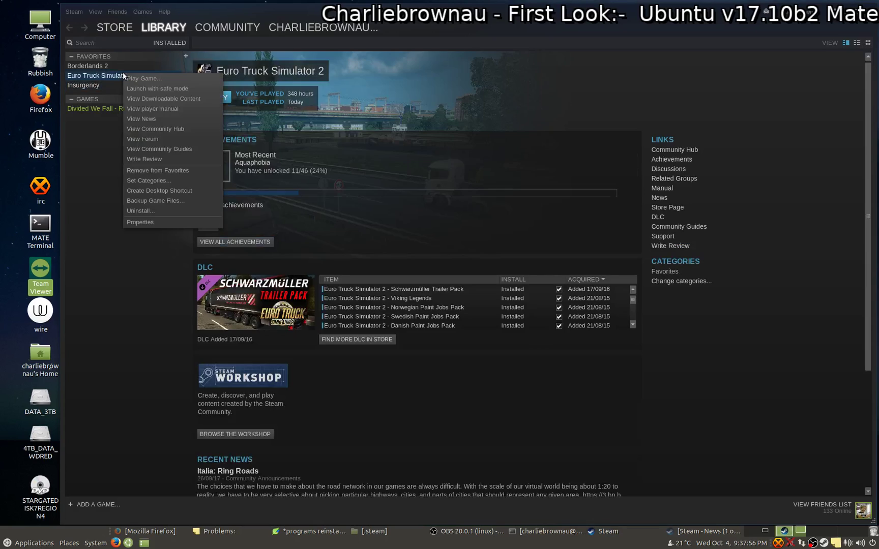
click(85, 66)
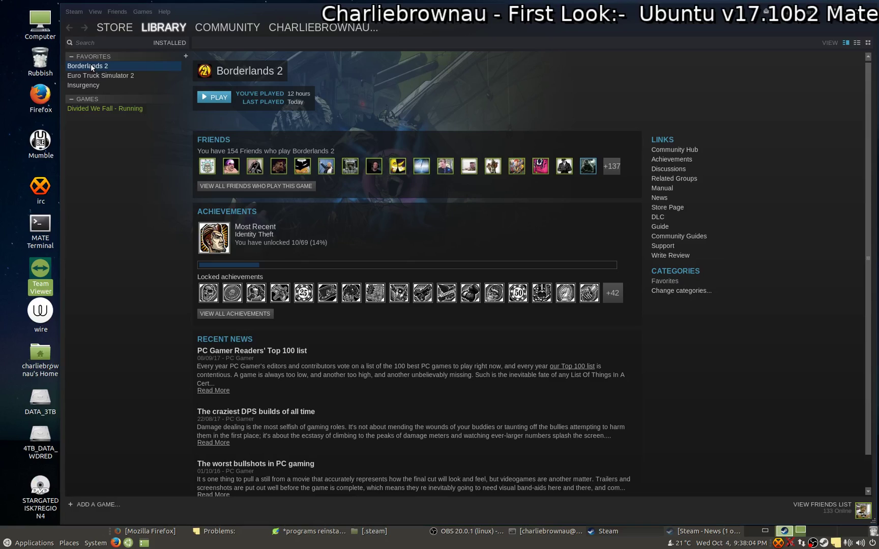
Step: Play Borderlands 2, continue the saved campaign, and restore the game after alt-tabbing to Steam
right_click(122, 68)
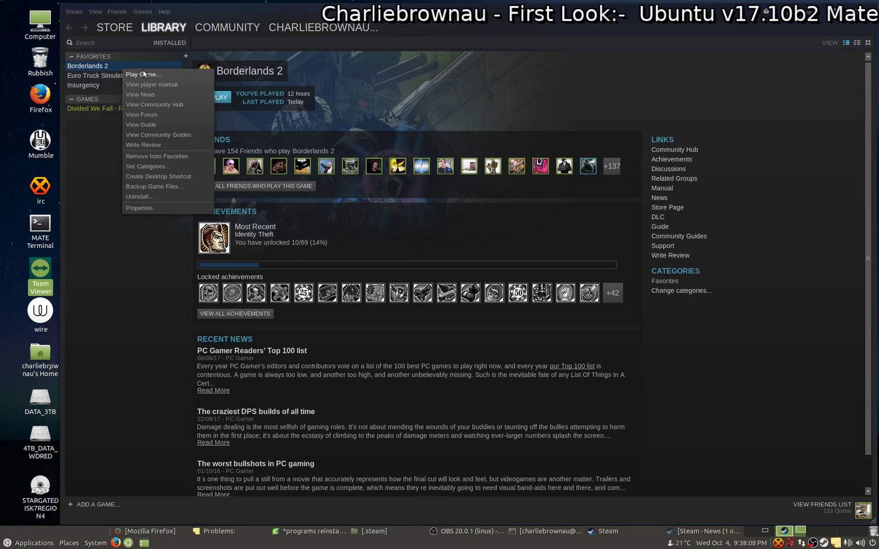
click(143, 74)
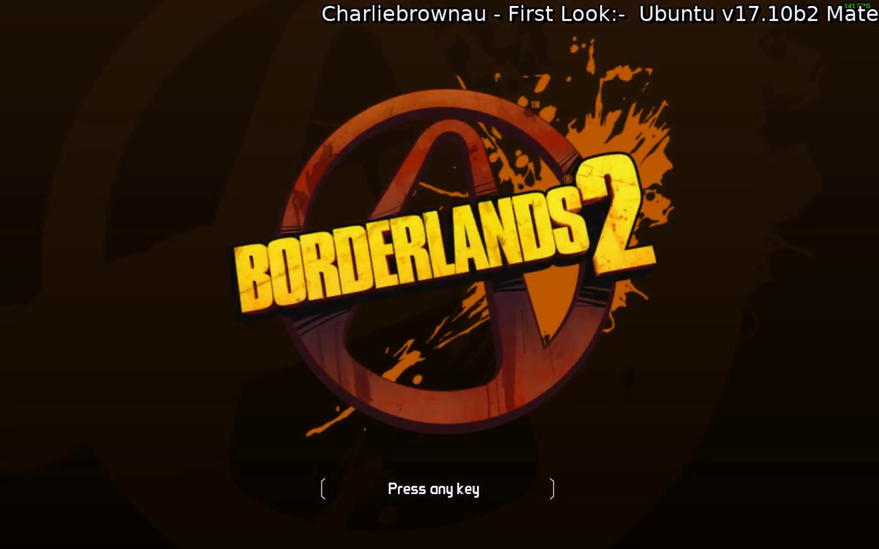
key(Return)
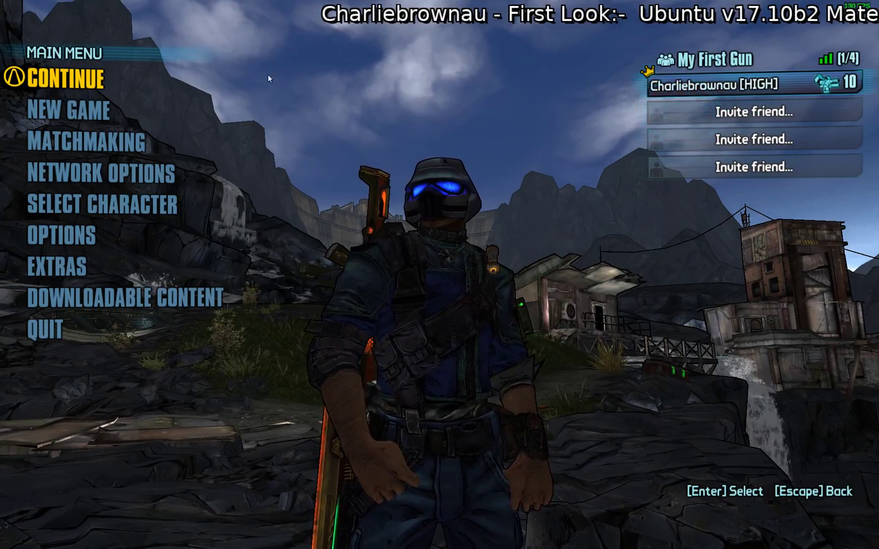
click(91, 81)
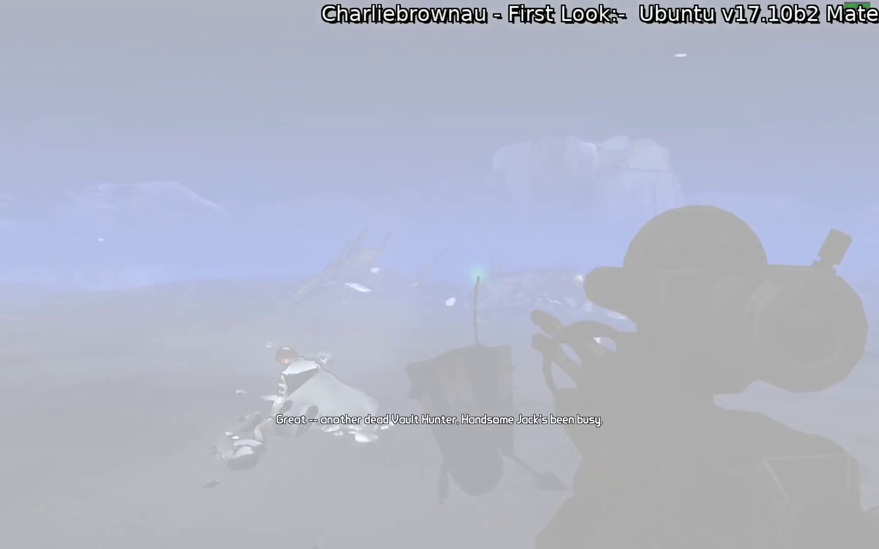
key(alt+Tab)
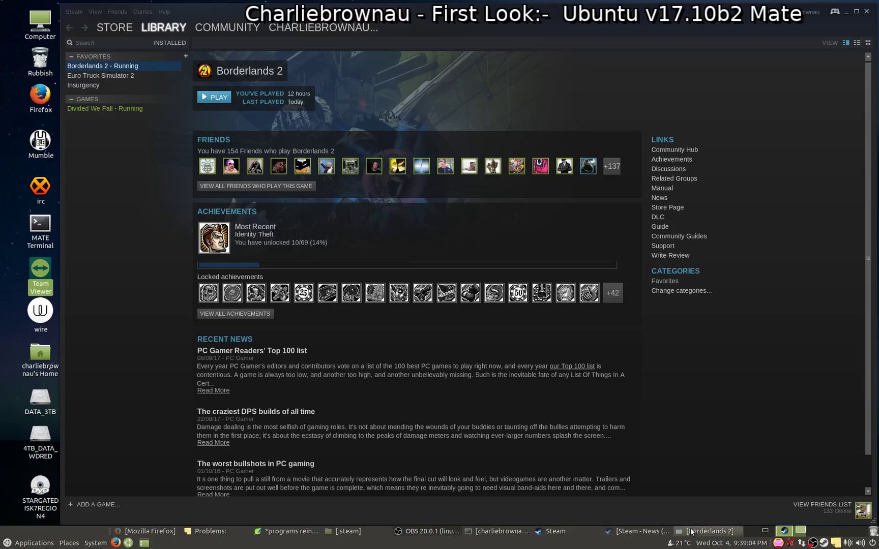
click(693, 531)
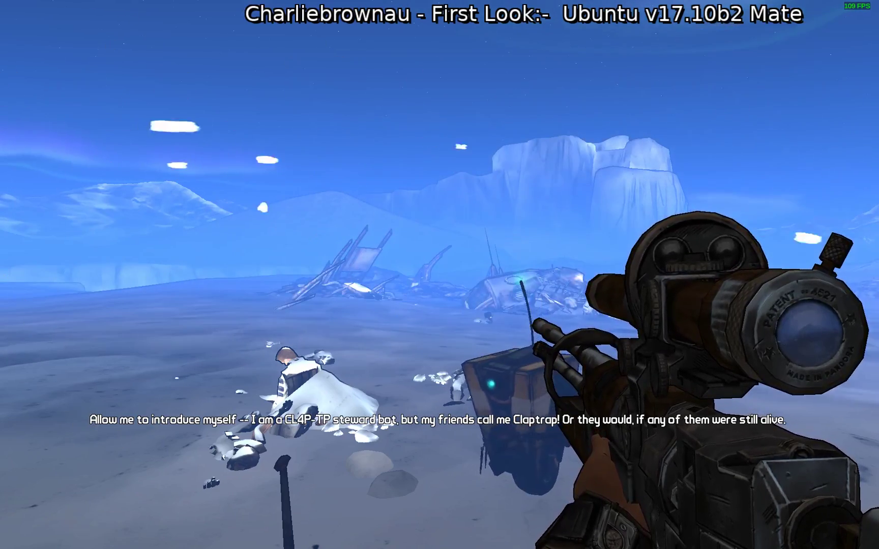
Step: Pause the game and scroll through the Video options, then back out to the pause menu
key(Escape)
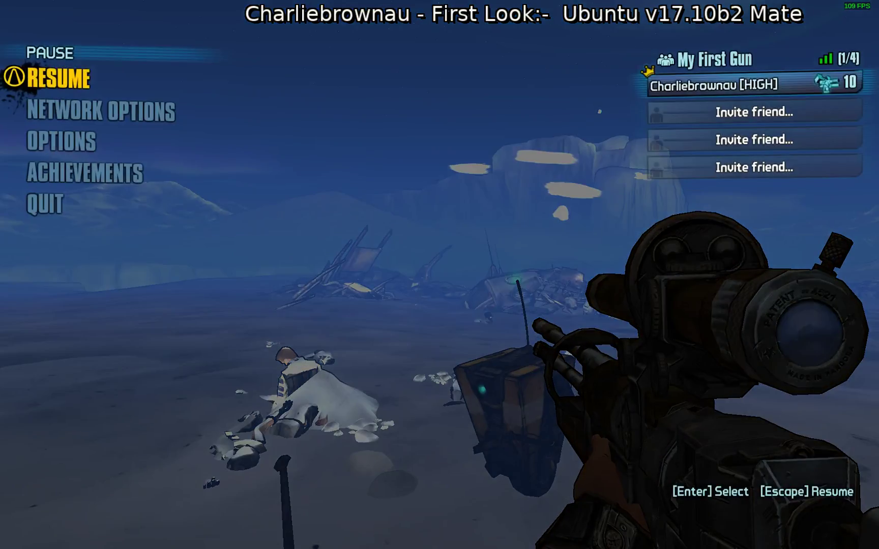
click(75, 138)
click(74, 142)
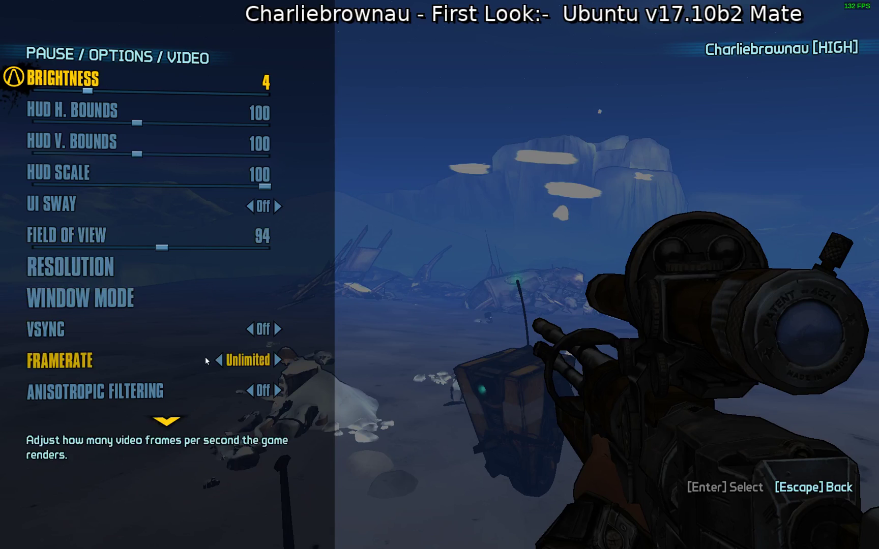
scroll(206, 358, down, 4)
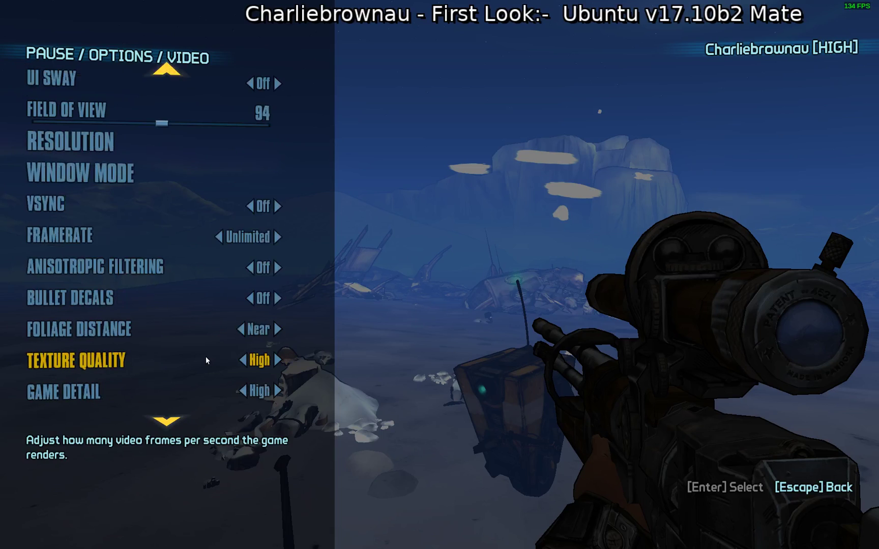
scroll(206, 356, down, 4)
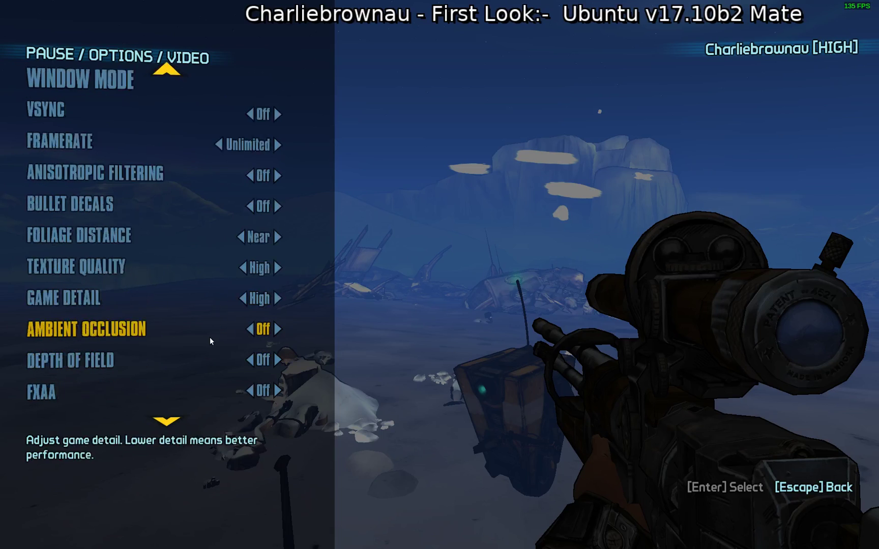
scroll(165, 331, down, 1)
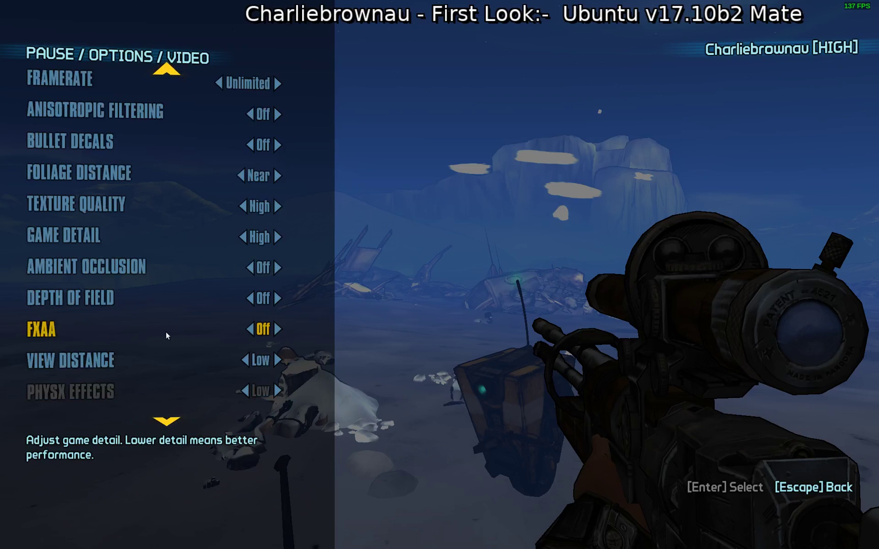
scroll(170, 284, down, 1)
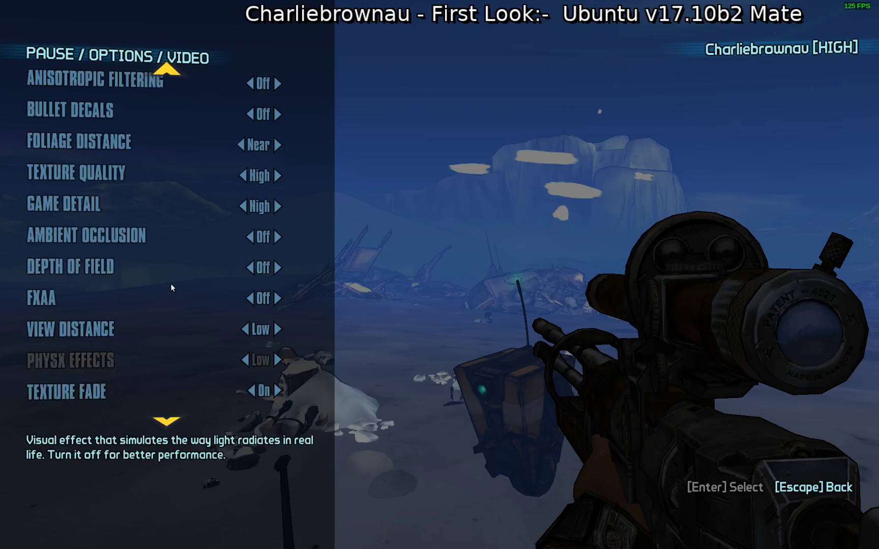
scroll(171, 284, down, 2)
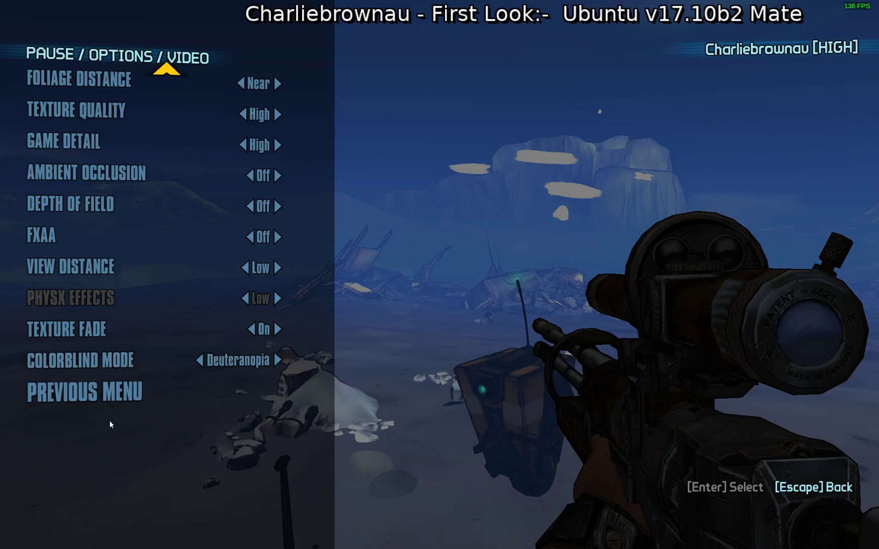
click(102, 389)
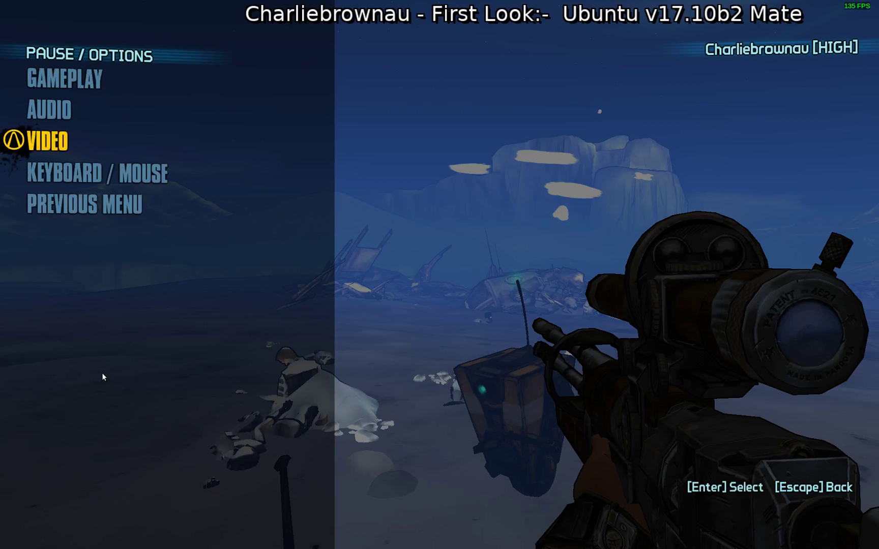
click(92, 201)
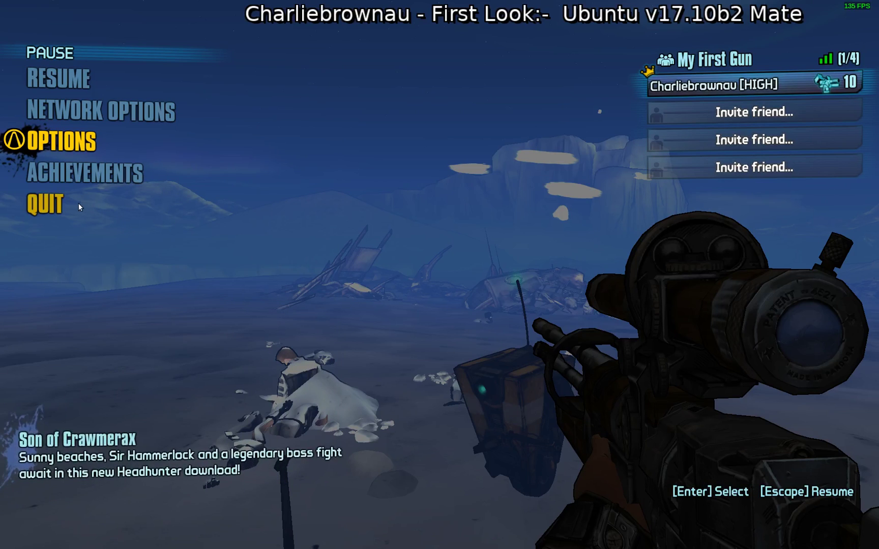
Step: Save and quit to the main menu, then choose to quit Borderlands 2
click(77, 204)
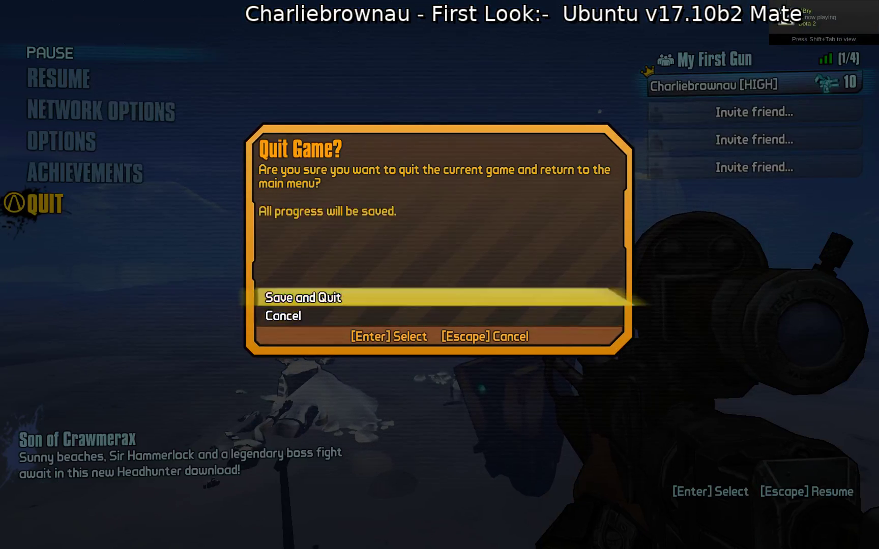
click(327, 297)
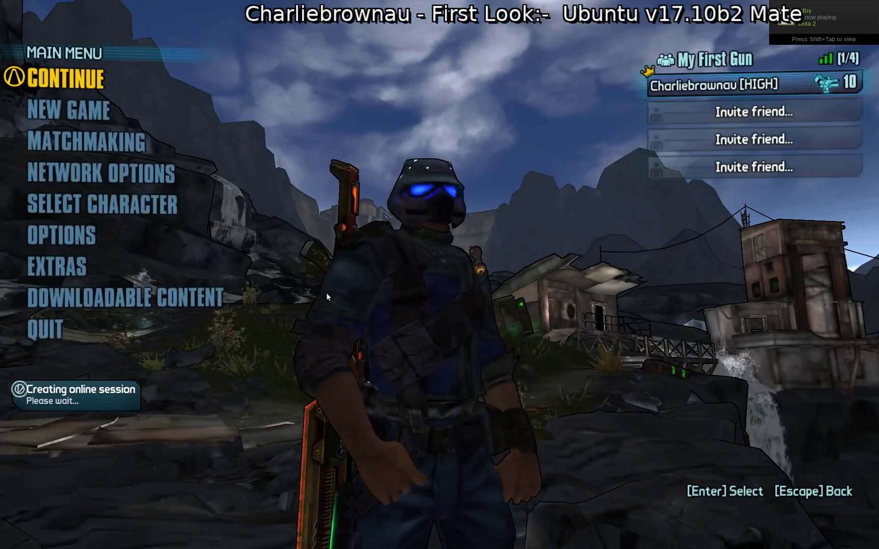
key(Down)
key(Down)
key(Down)
key(Down)
key(Down)
key(Down)
key(Down)
key(Down)
key(Return)
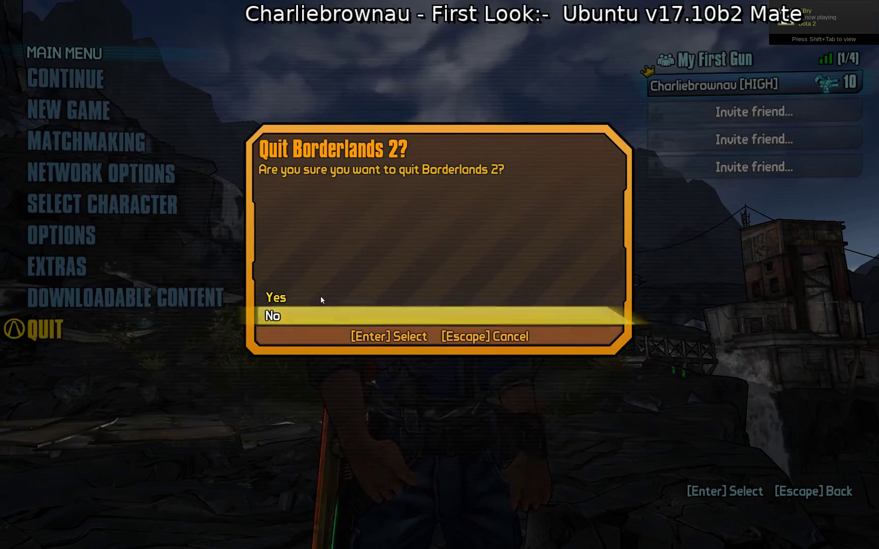
Step: Confirm exiting Borderlands 2 and minimise the Steam library window
click(309, 299)
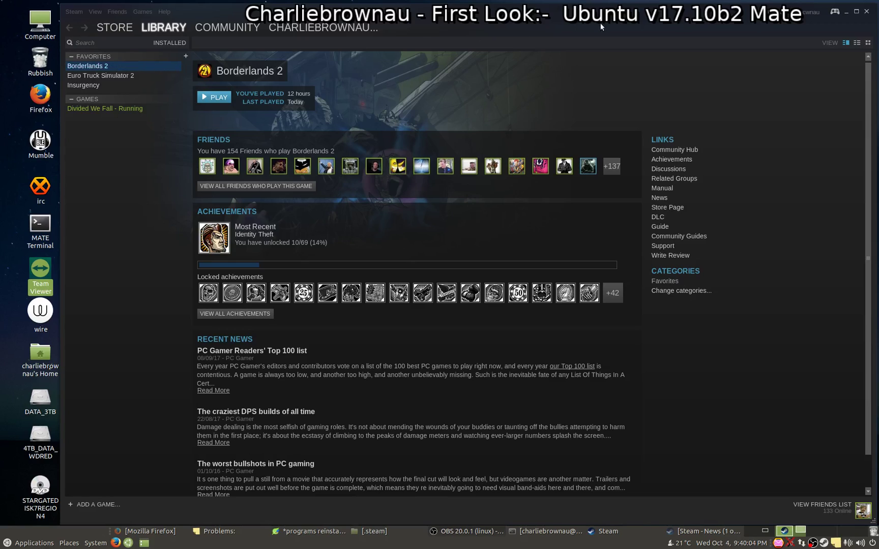
click(847, 15)
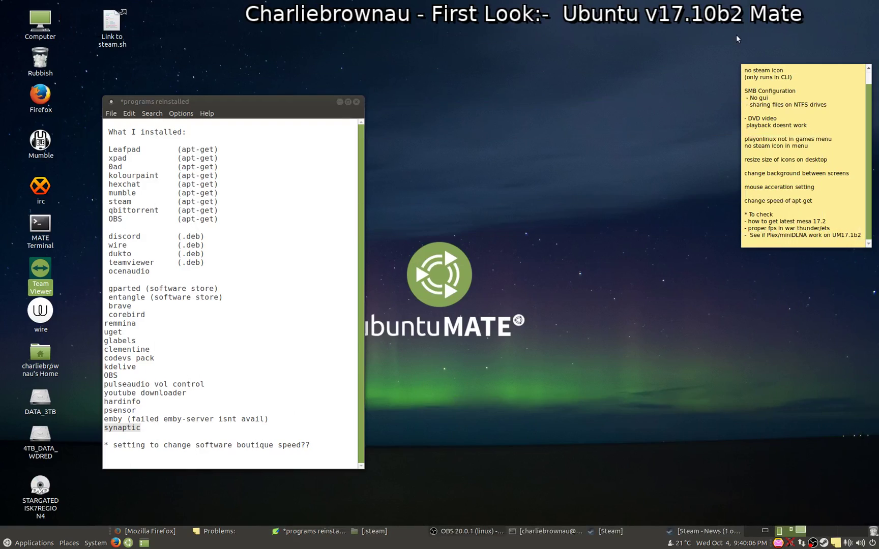